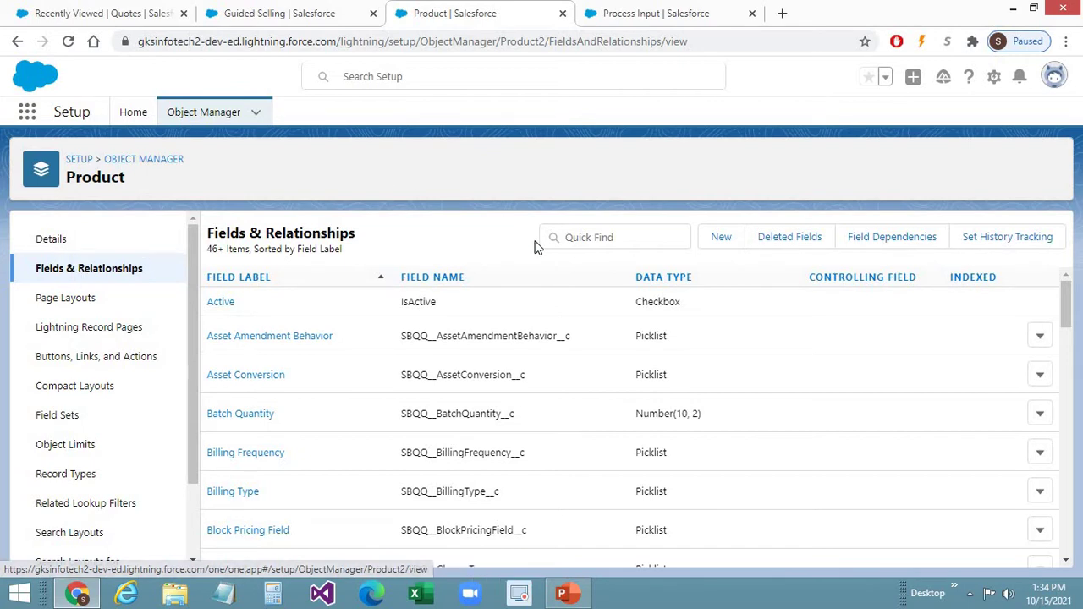
left_click(586, 230)
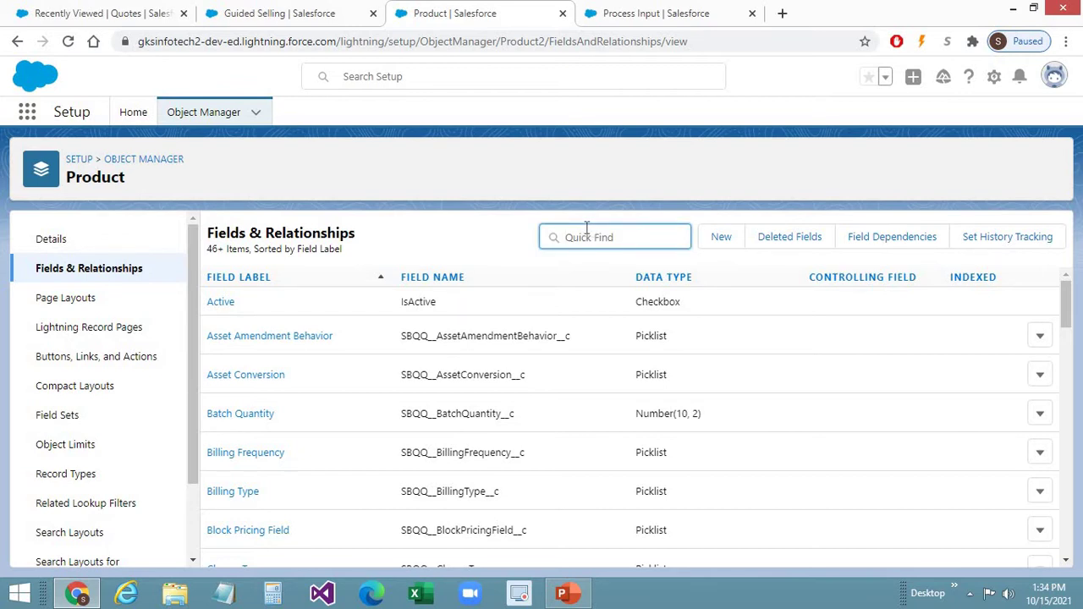
type("hard")
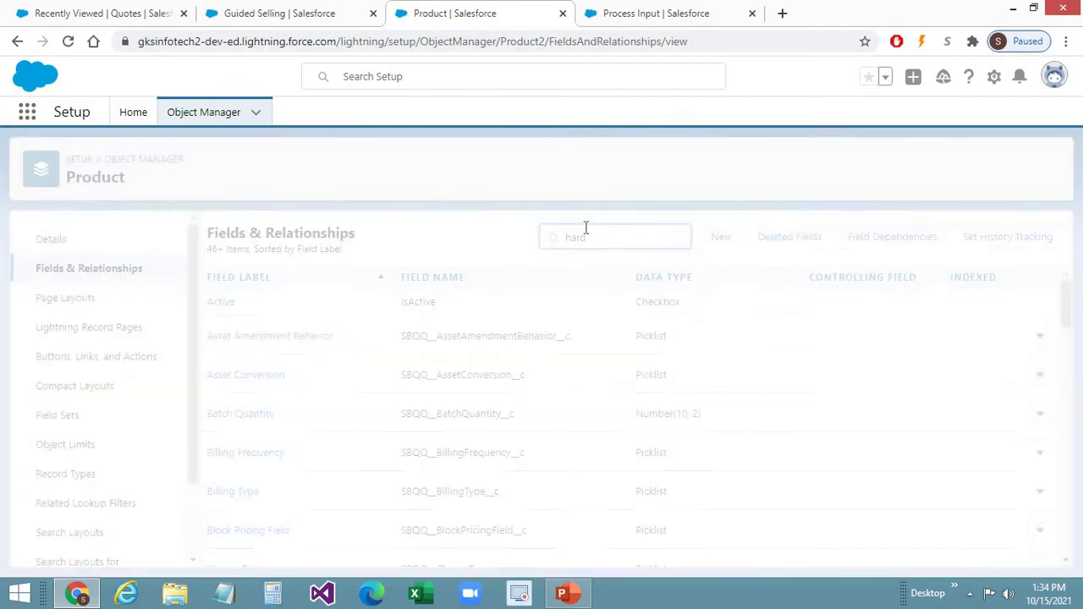
left_click(264, 307)
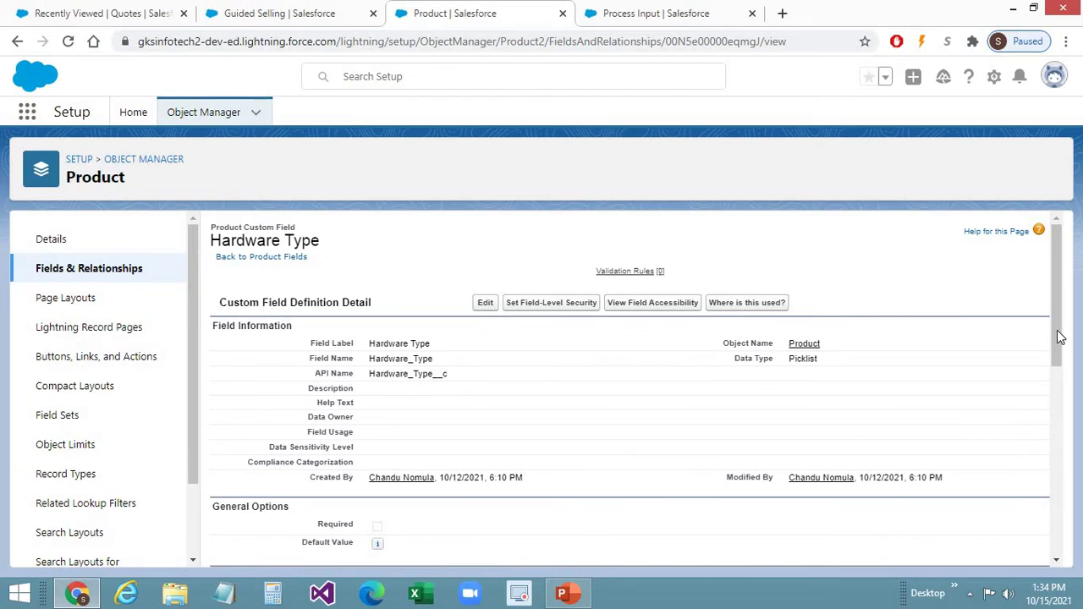
scroll(1067, 457, "down", 10)
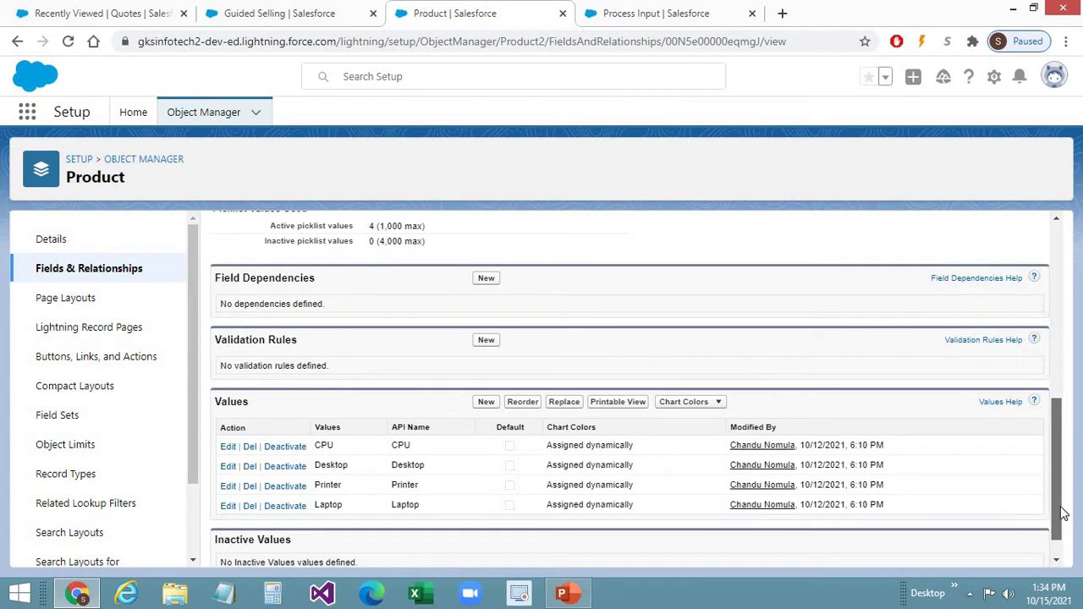
left_click_drag(1058, 508, 1068, 361)
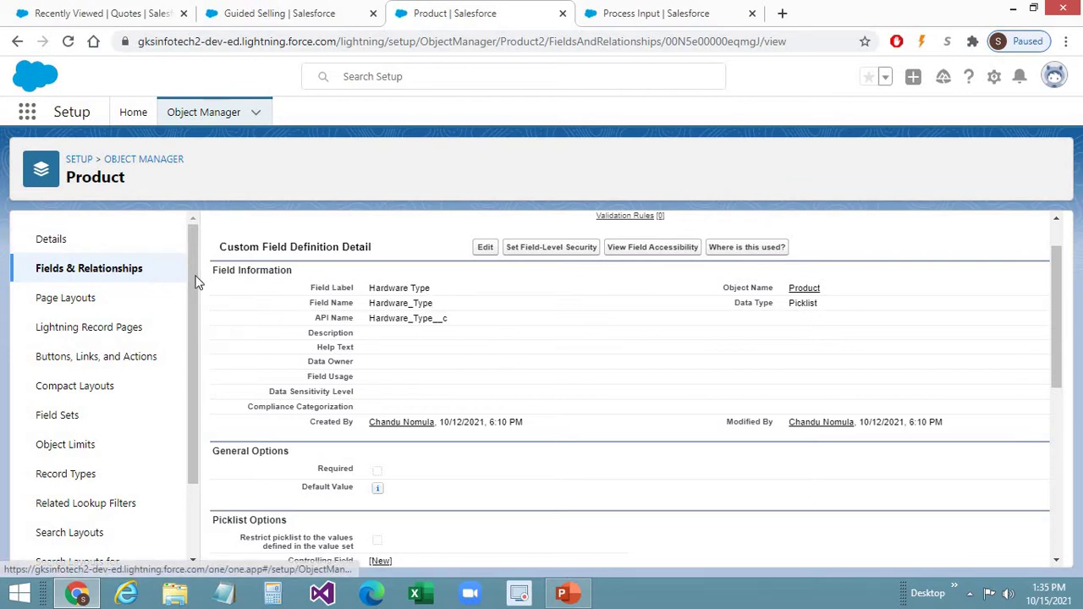
left_click(108, 269)
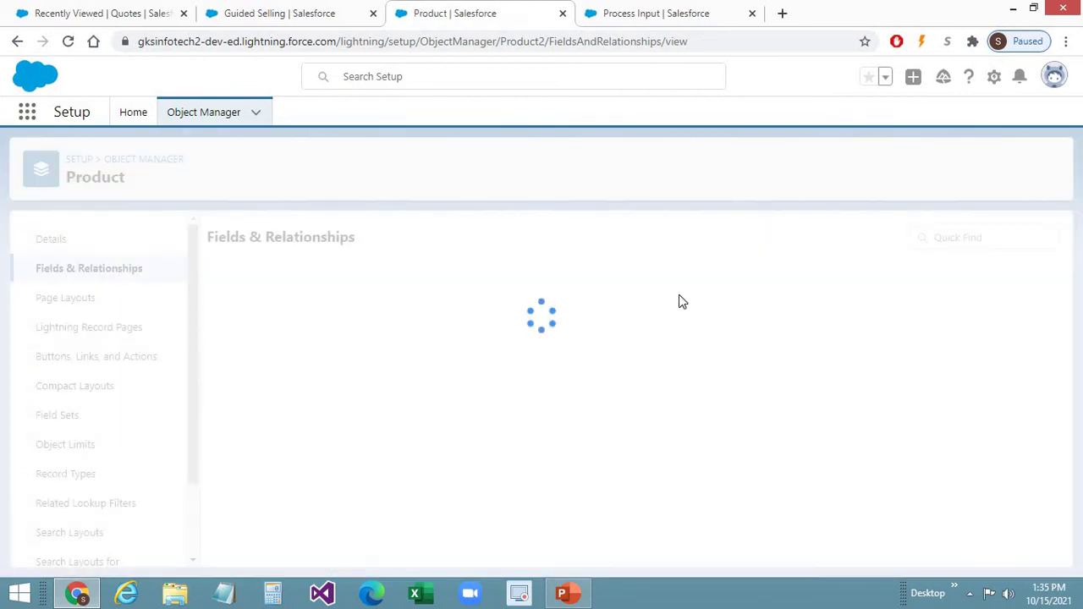
left_click(629, 242)
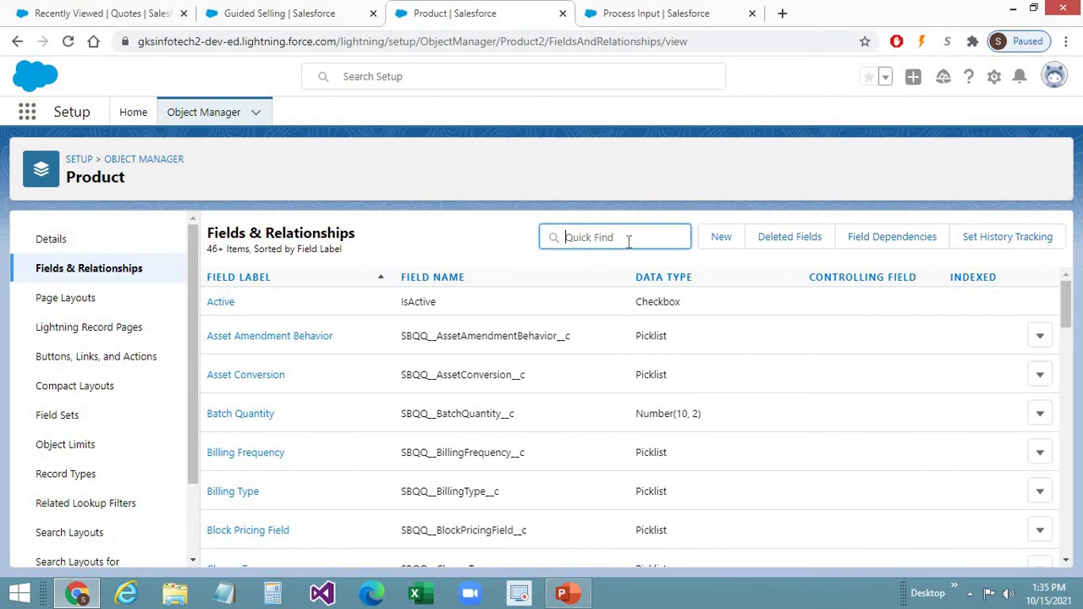
type("cpu")
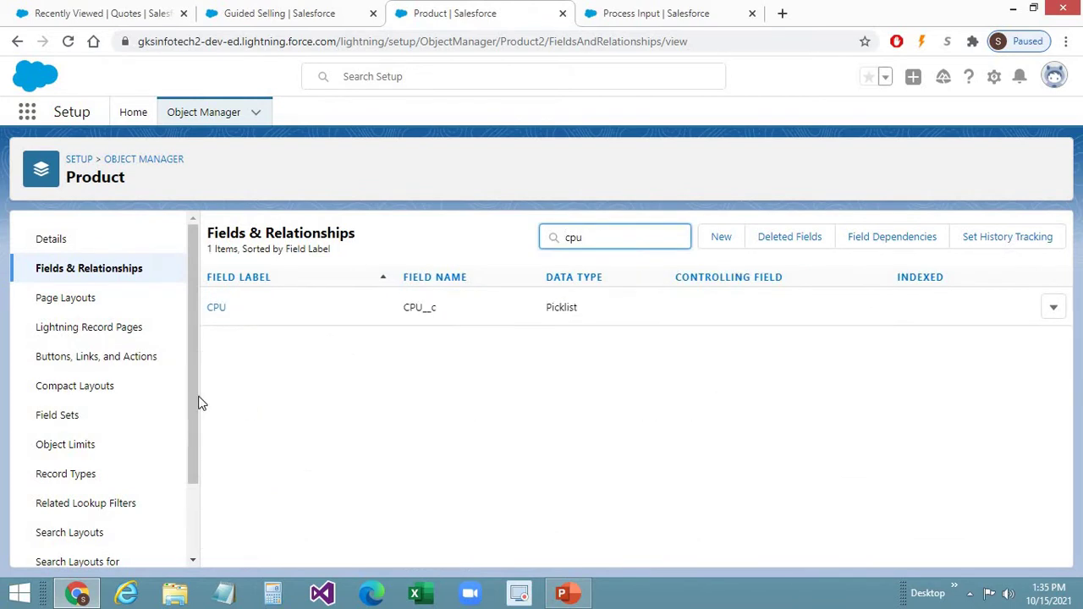
left_click(217, 311)
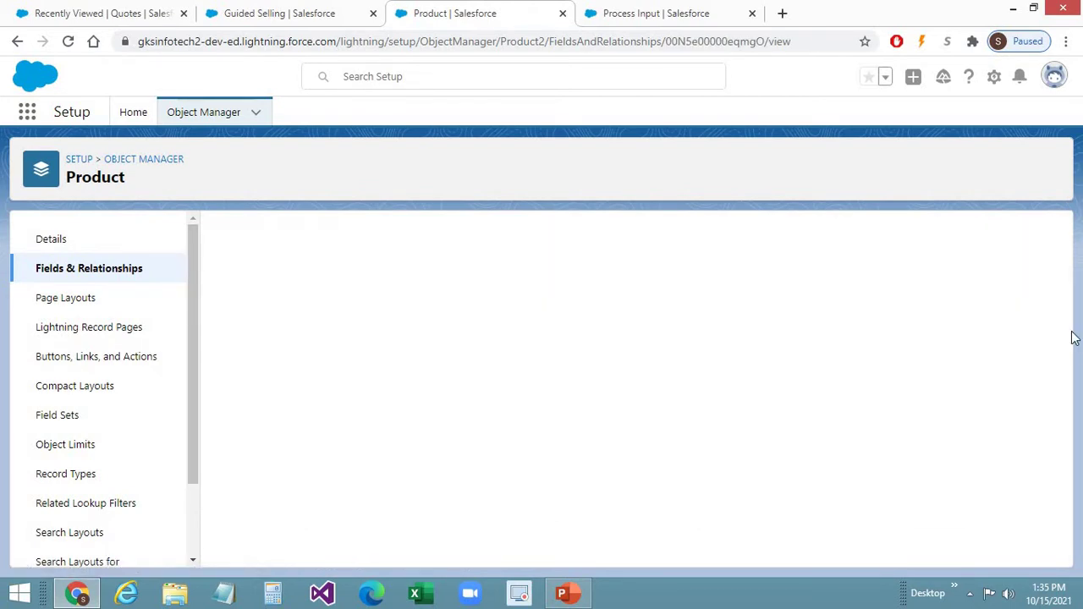
left_click_drag(1062, 301, 1080, 467)
scroll(1034, 268, "up", 10)
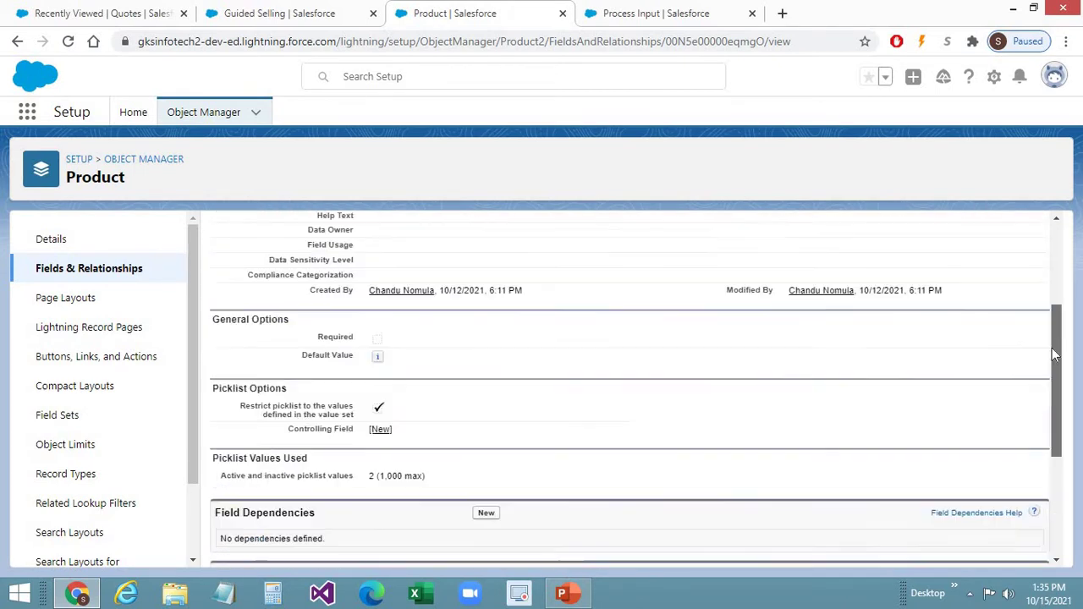
left_click(53, 278)
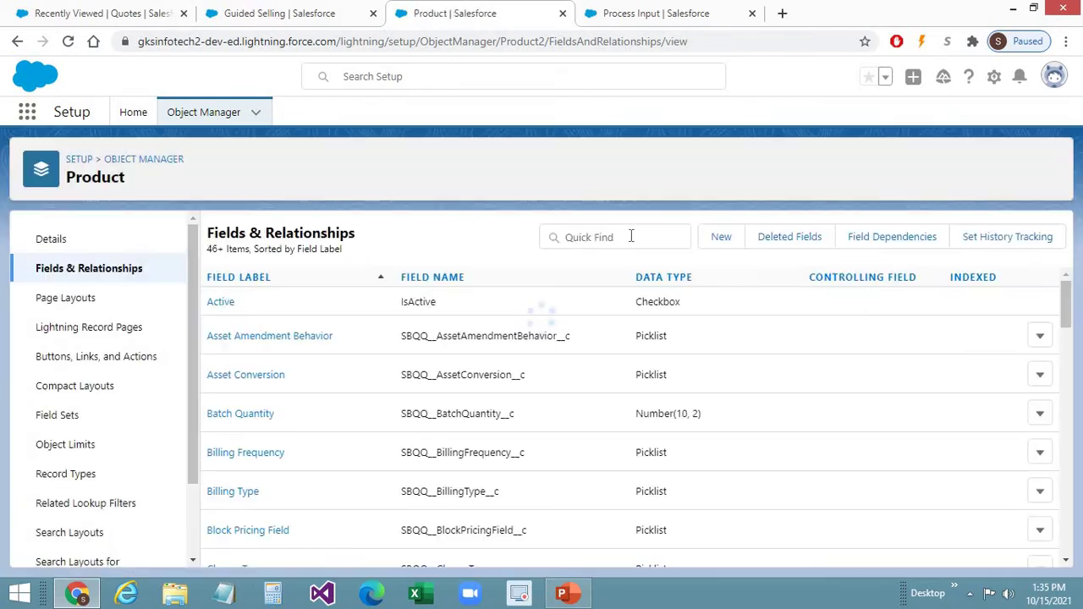
left_click(630, 236)
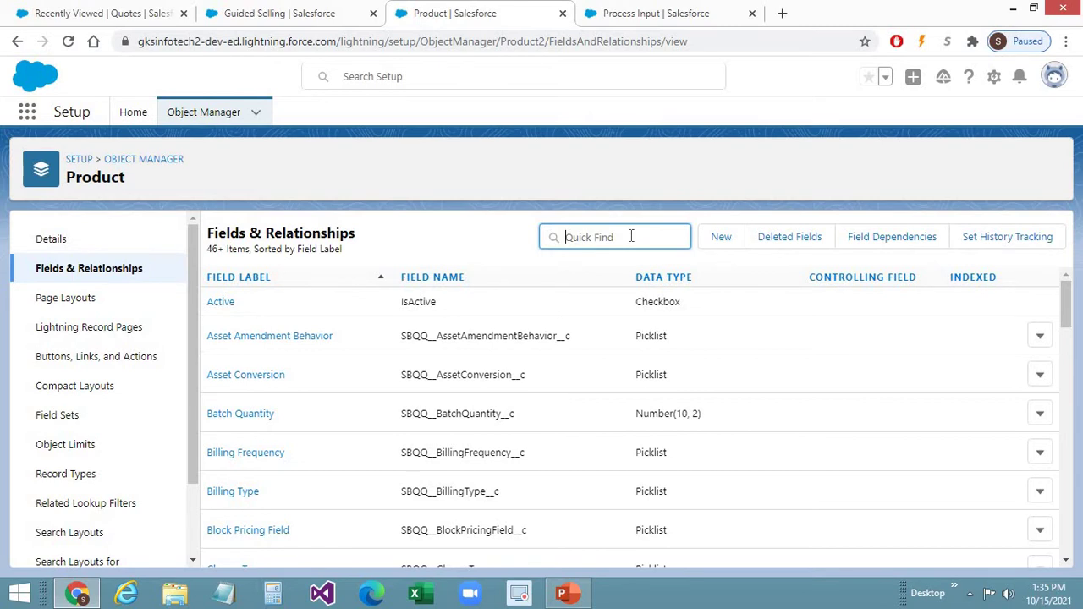
type("res")
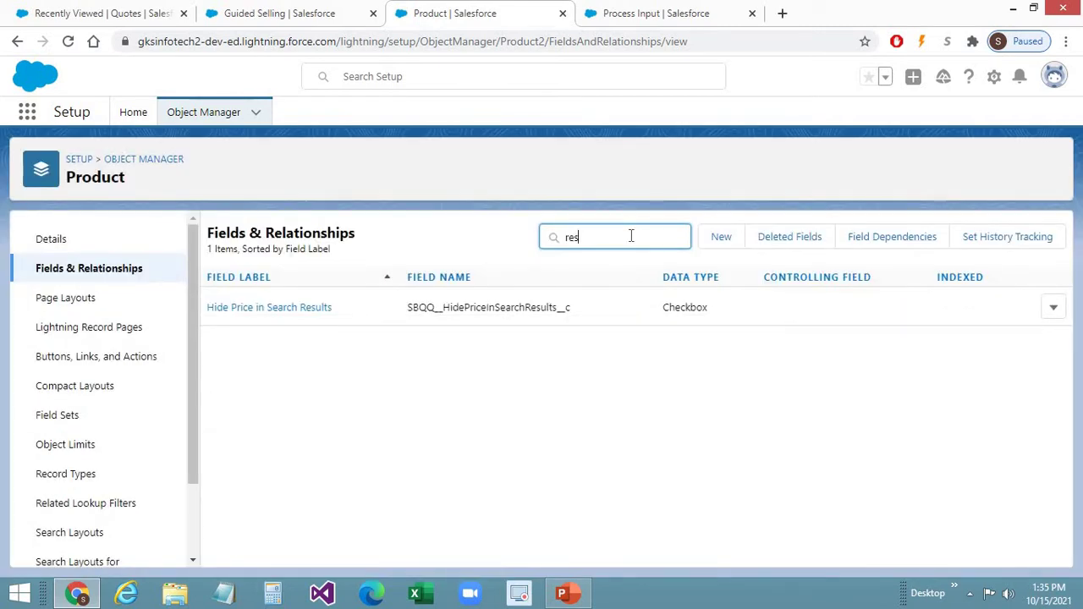
key("BackSpace")
type("gio")
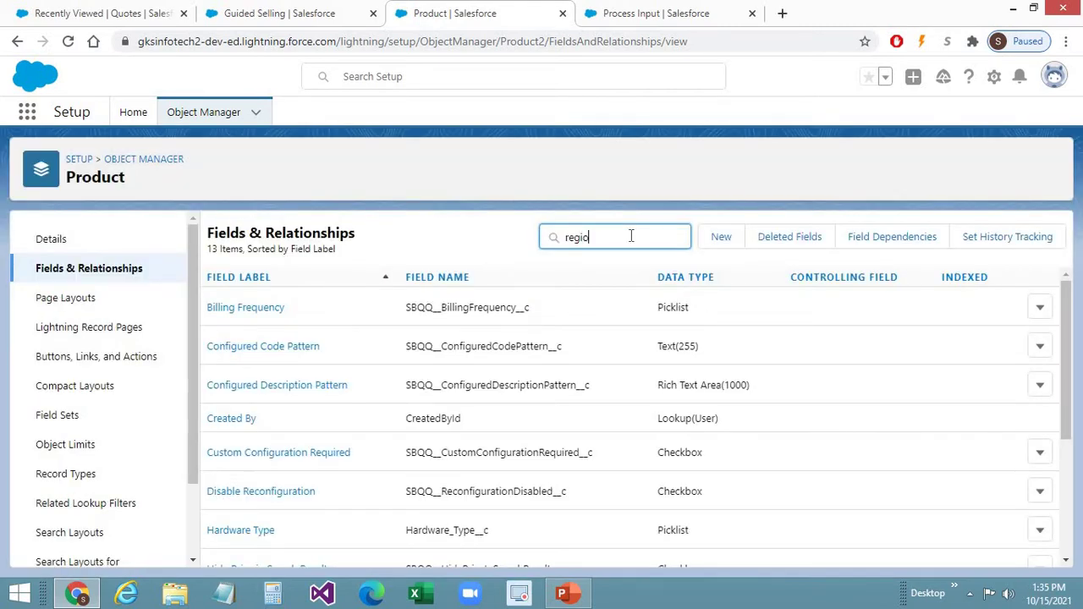
left_click(220, 308)
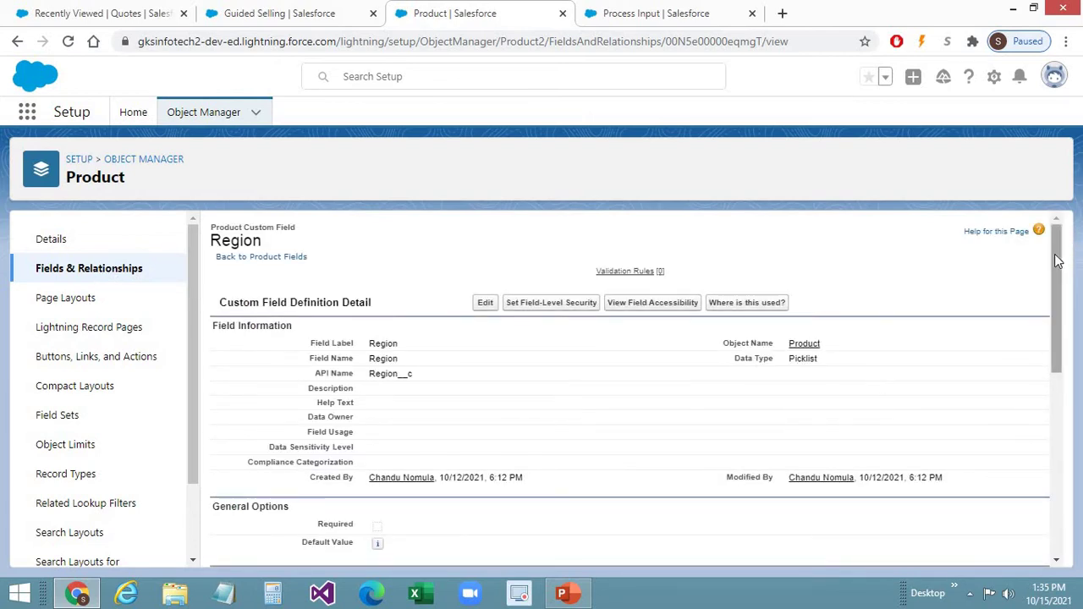
mouse_move(1057, 262)
left_mouse_down()
mouse_move(1077, 436)
mouse_move(1068, 254)
left_mouse_up()
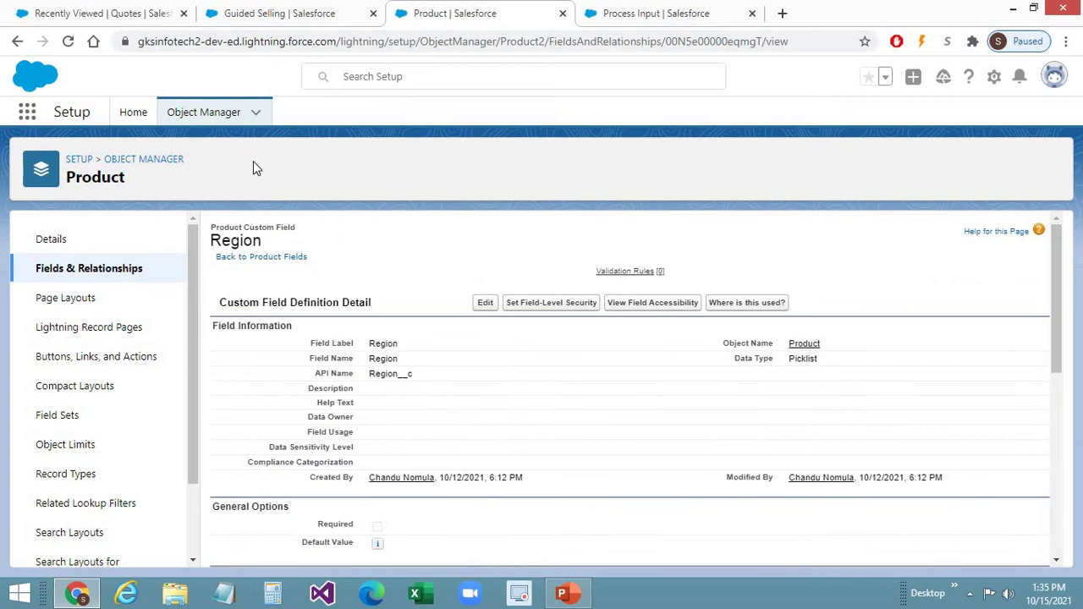
left_click(76, 270)
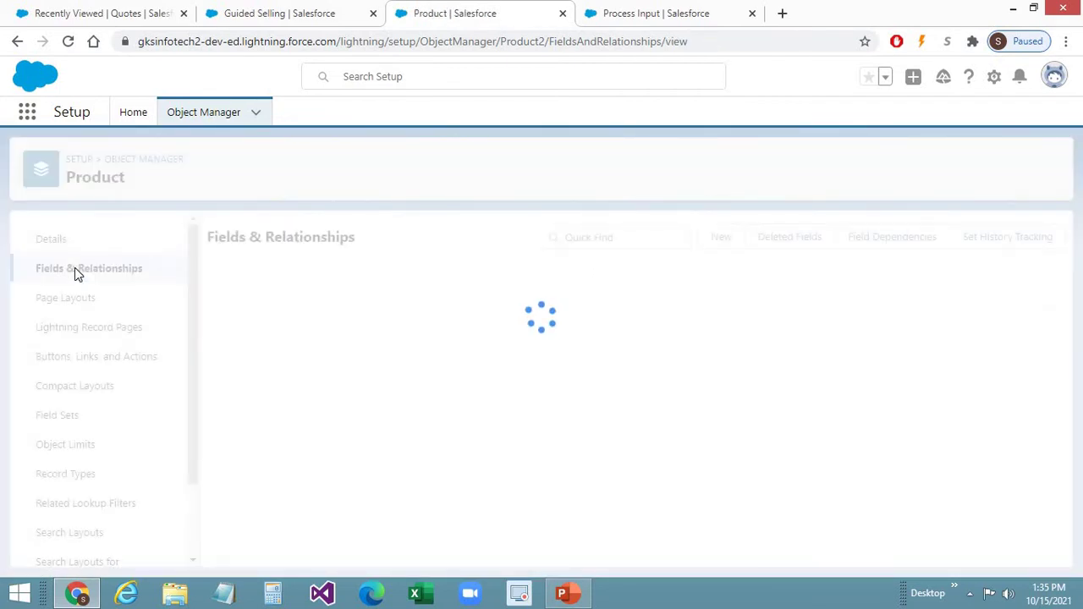
Find the Process Input object's Family field, review its picklist values, then return to Fields & Relationships.
left_click(639, 13)
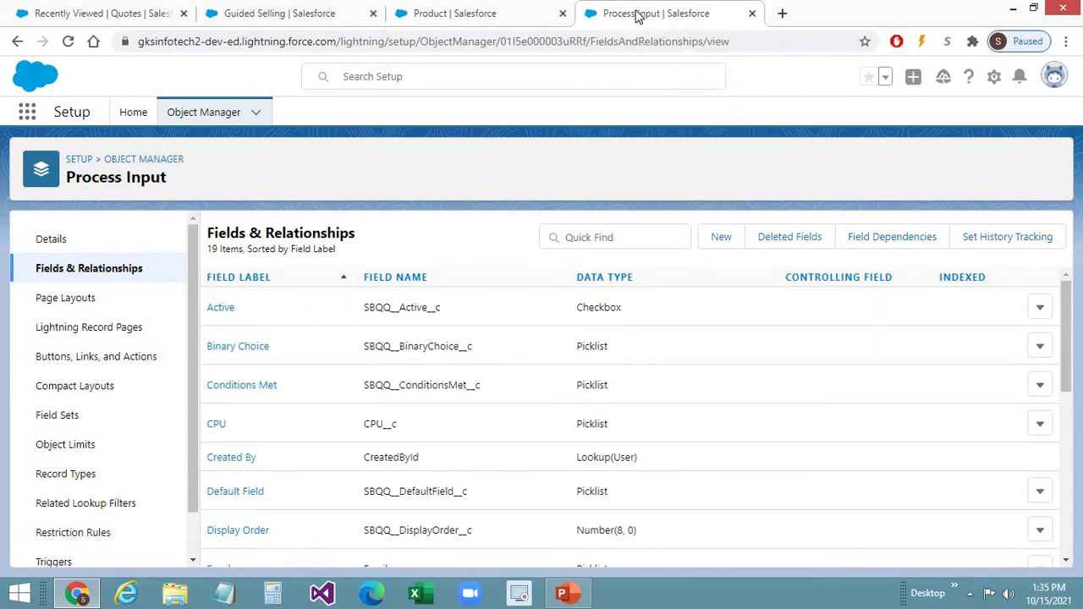
left_click(628, 232)
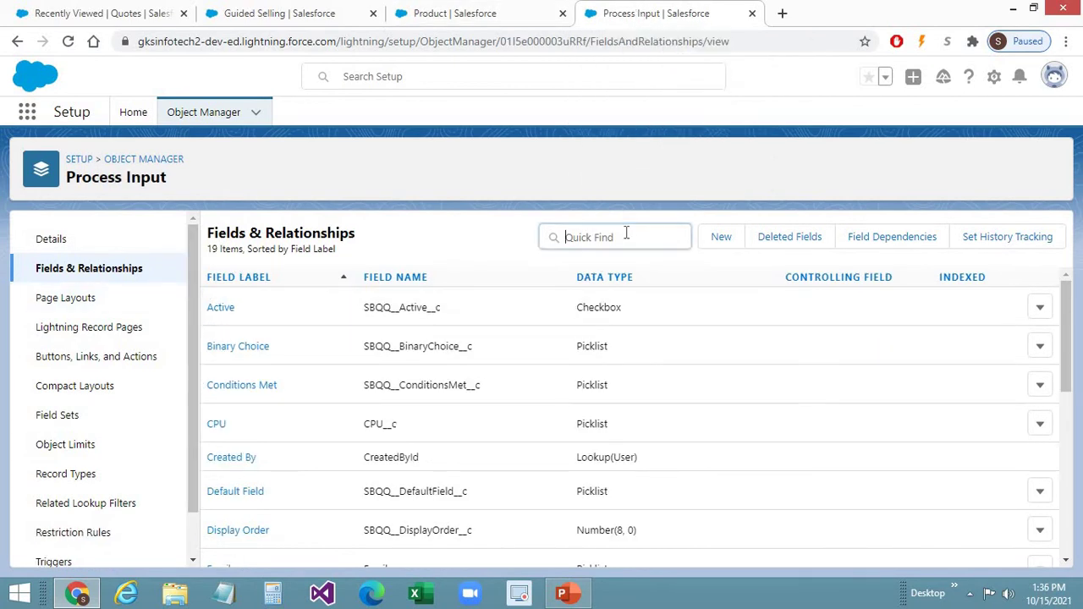
type("family")
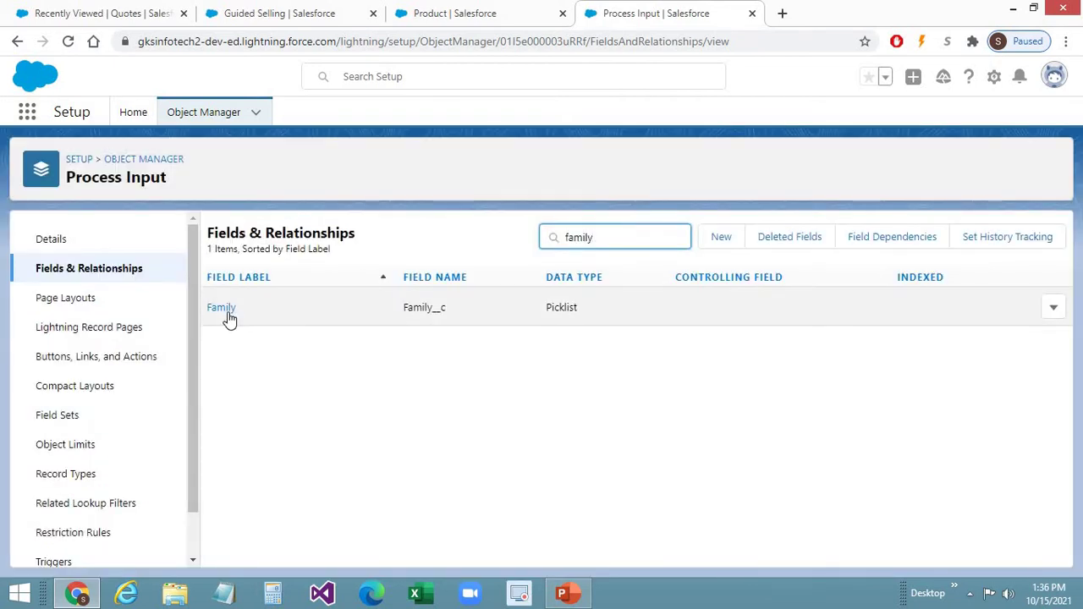
left_click(227, 313)
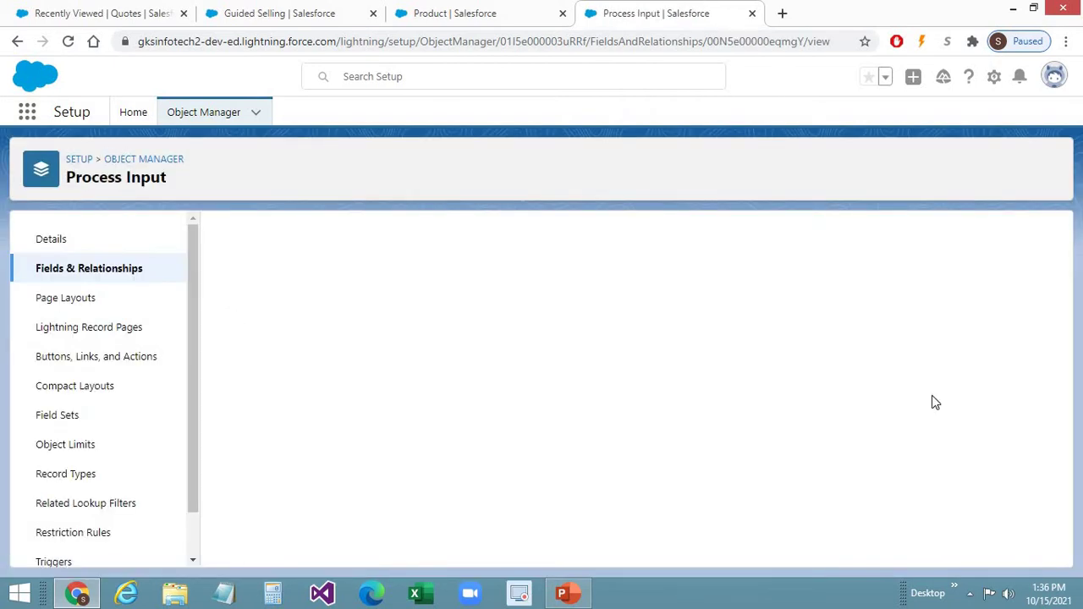
left_click_drag(1061, 257, 1080, 455)
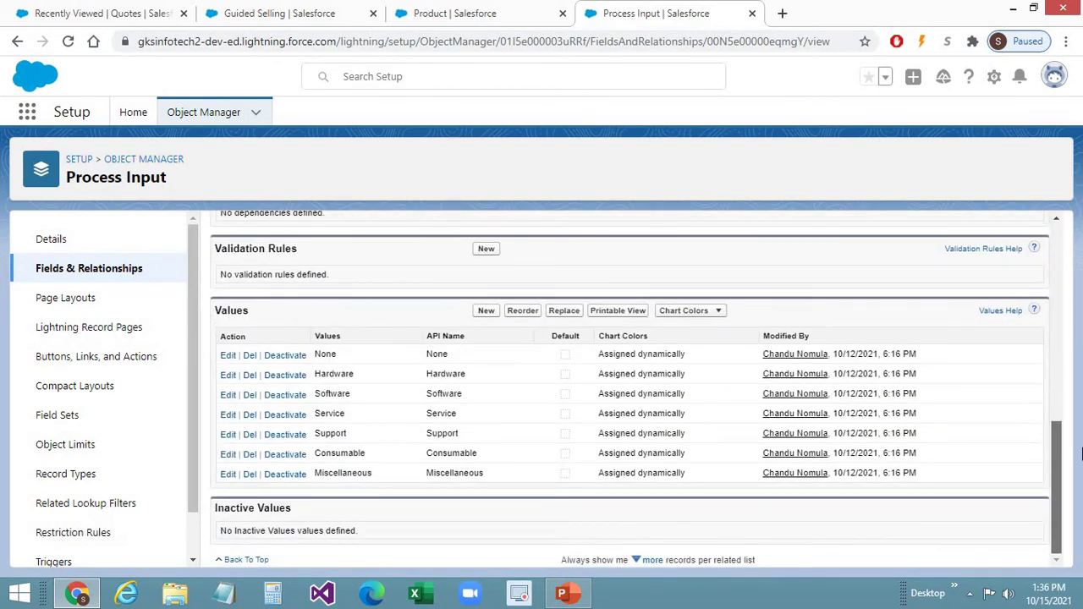
left_click_drag(1081, 437, 1066, 236)
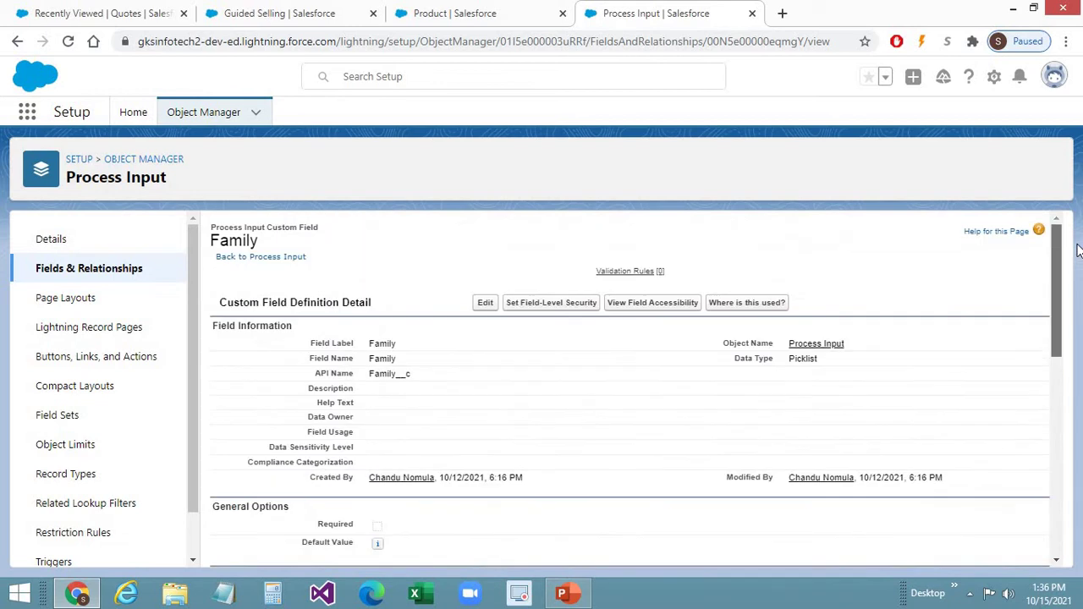
left_click(55, 272)
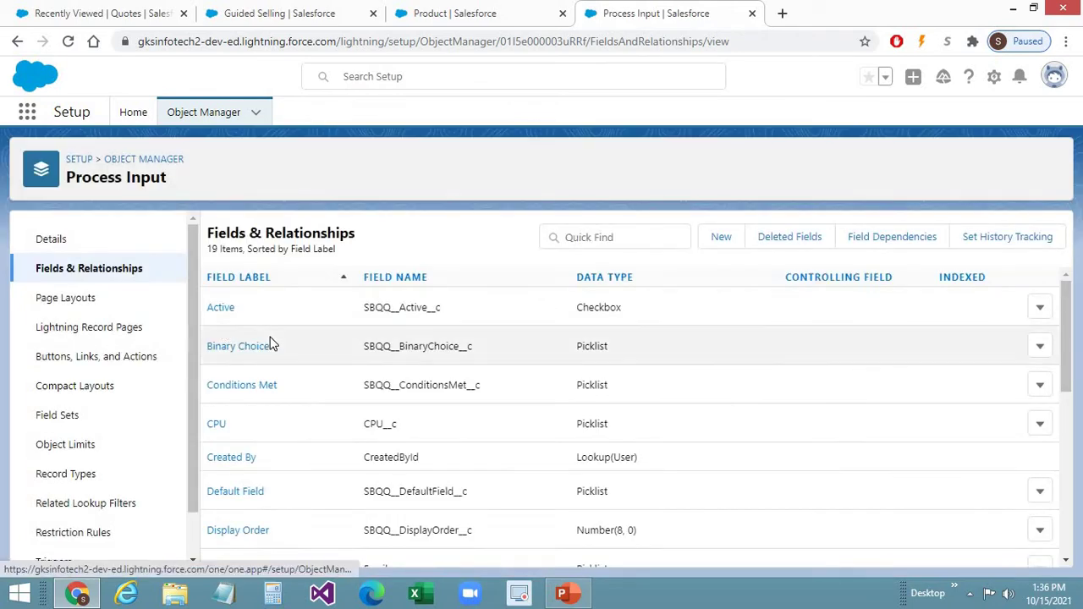
left_click(638, 239)
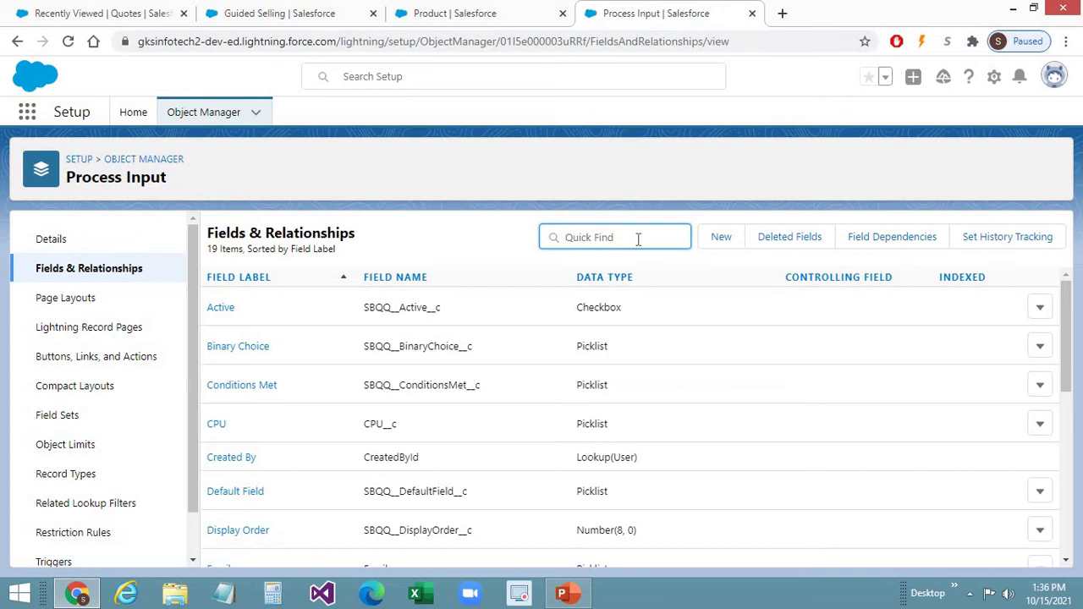
Open Process Input's Product Field and review its six values, including Hardware_Type__c, CPU__c and Region__c.
type("produc")
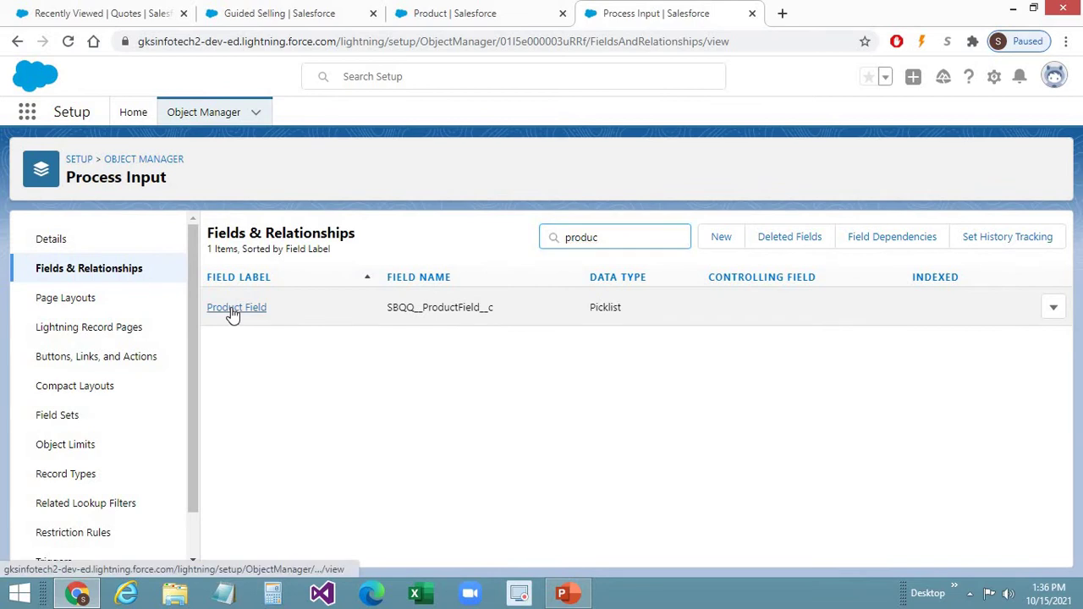
left_click(231, 310)
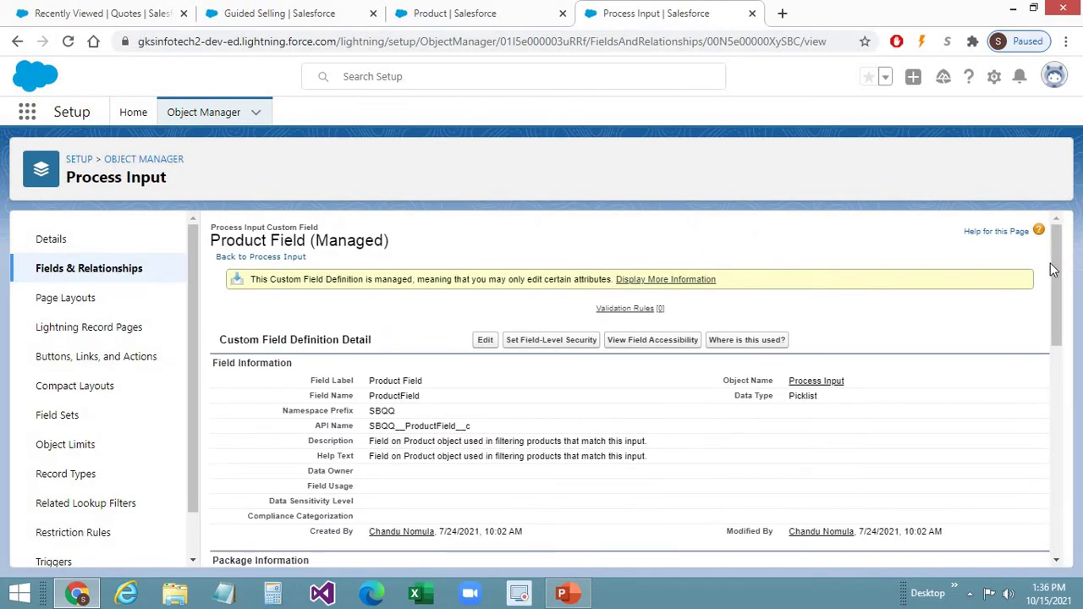
left_click_drag(1054, 269, 1053, 532)
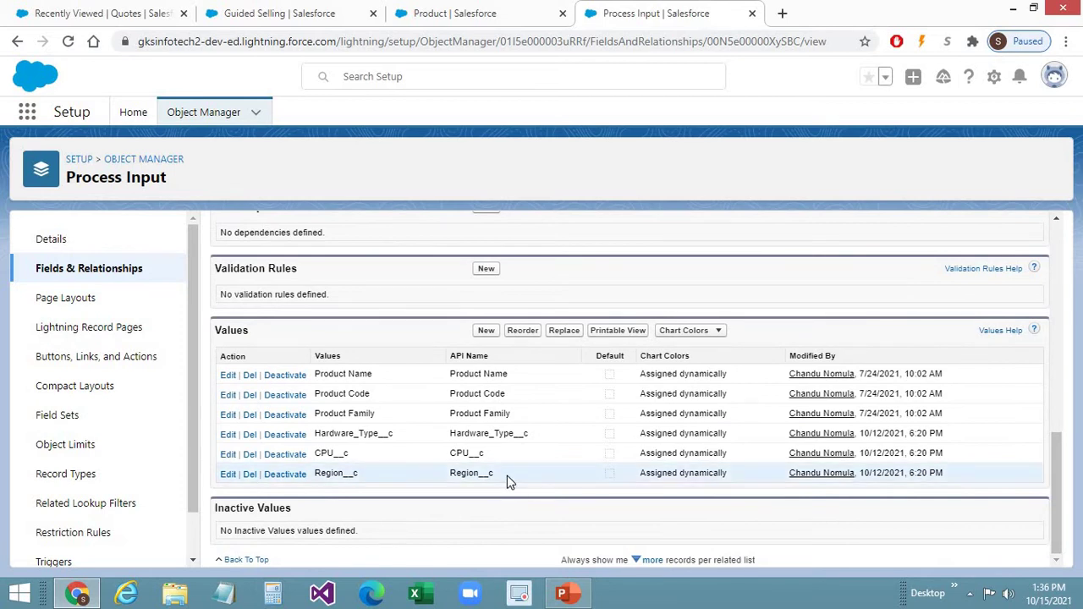
left_click_drag(506, 475, 313, 434)
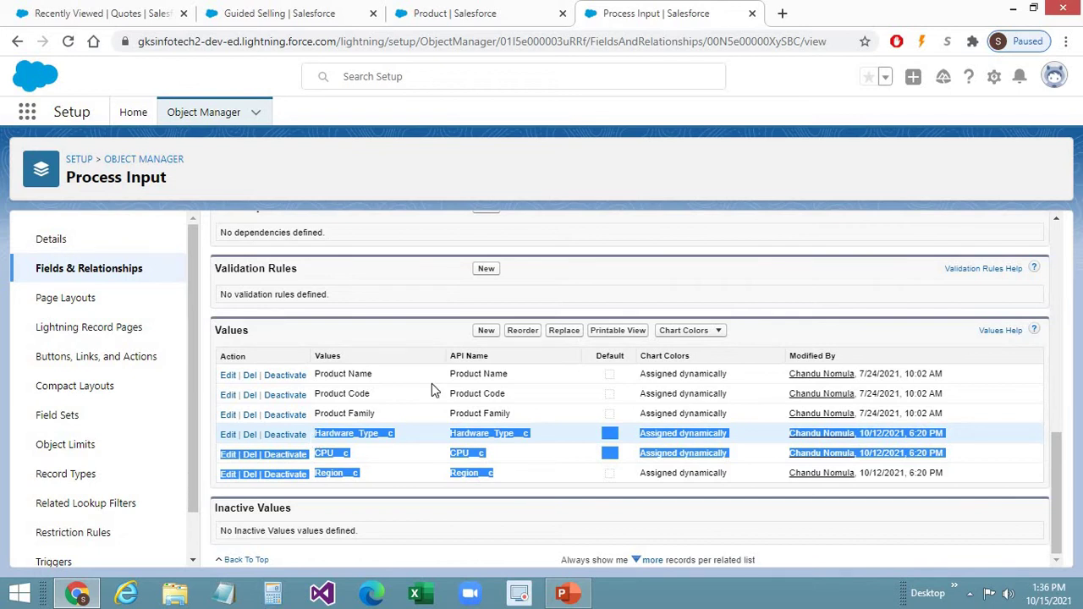
scroll(1056, 354, "up", 1)
scroll(1049, 322, "up", 10)
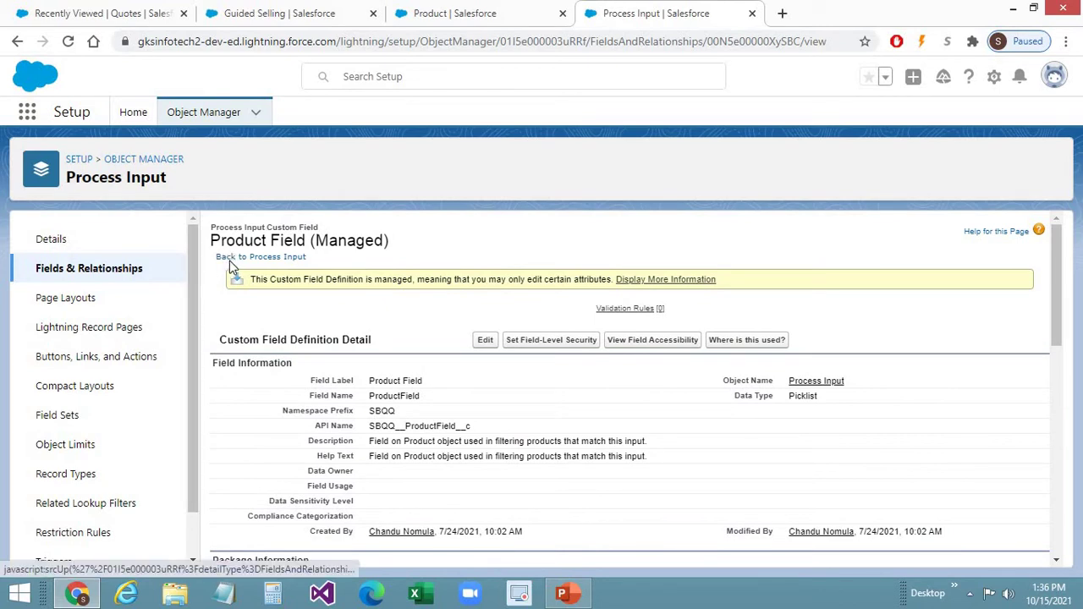
Open Process Input's Input Field and review its values: Hardware_Type__c, CPU__c, Region__c and Family__c.
left_click(229, 260)
left_click(640, 241)
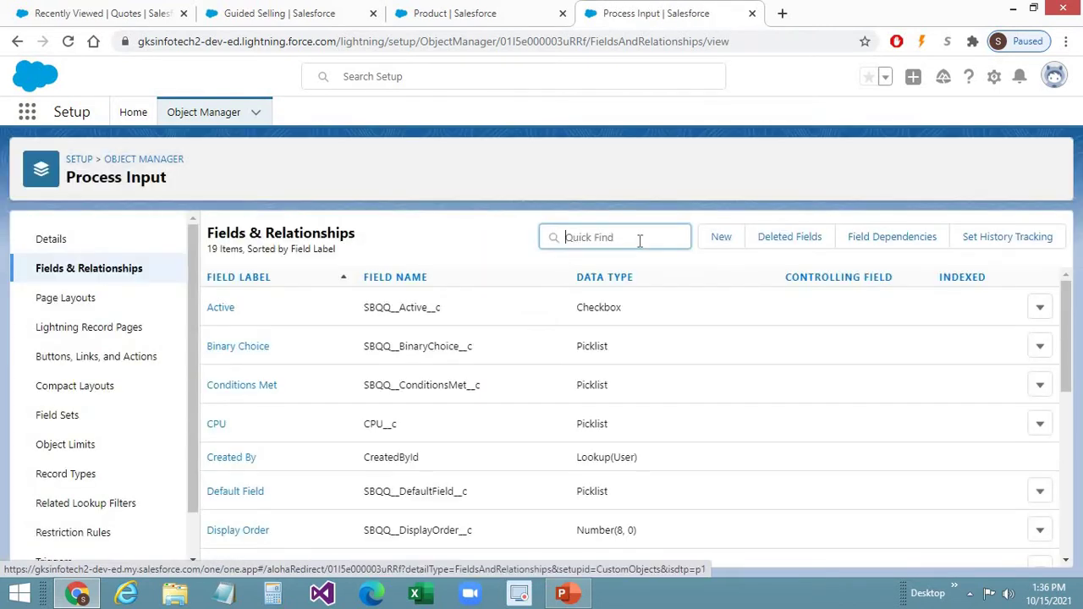
type("inpu")
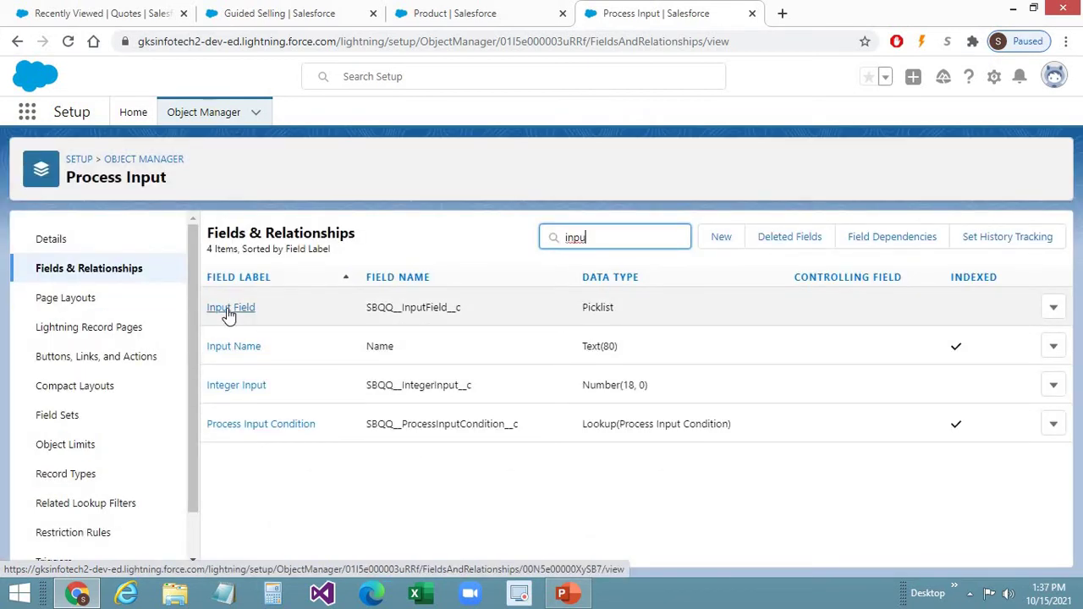
left_click(229, 311)
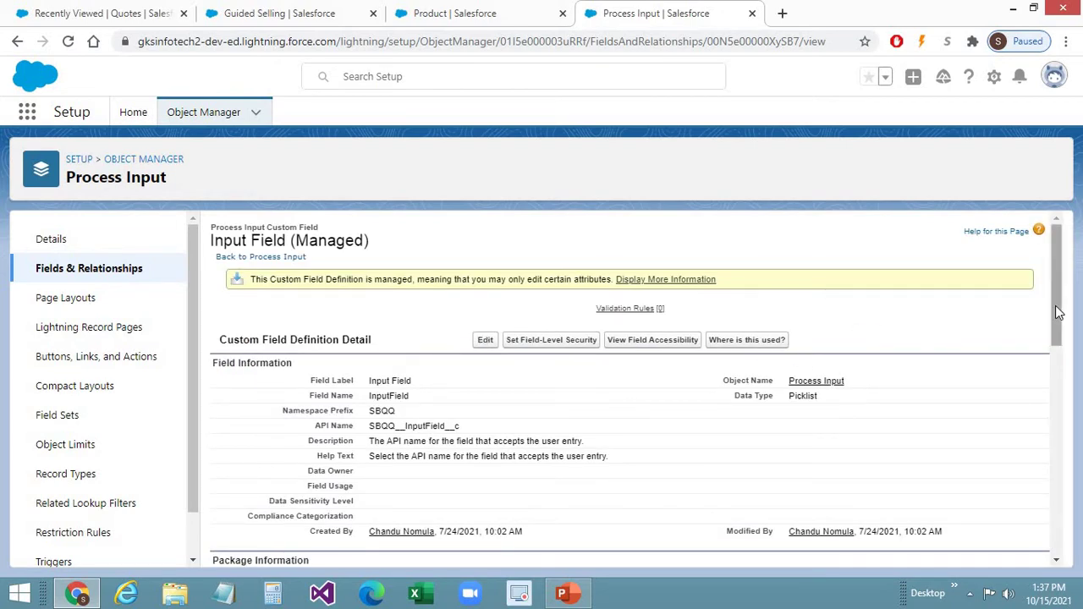
left_click_drag(1054, 310, 1060, 511)
scroll(1058, 510, "down", 1)
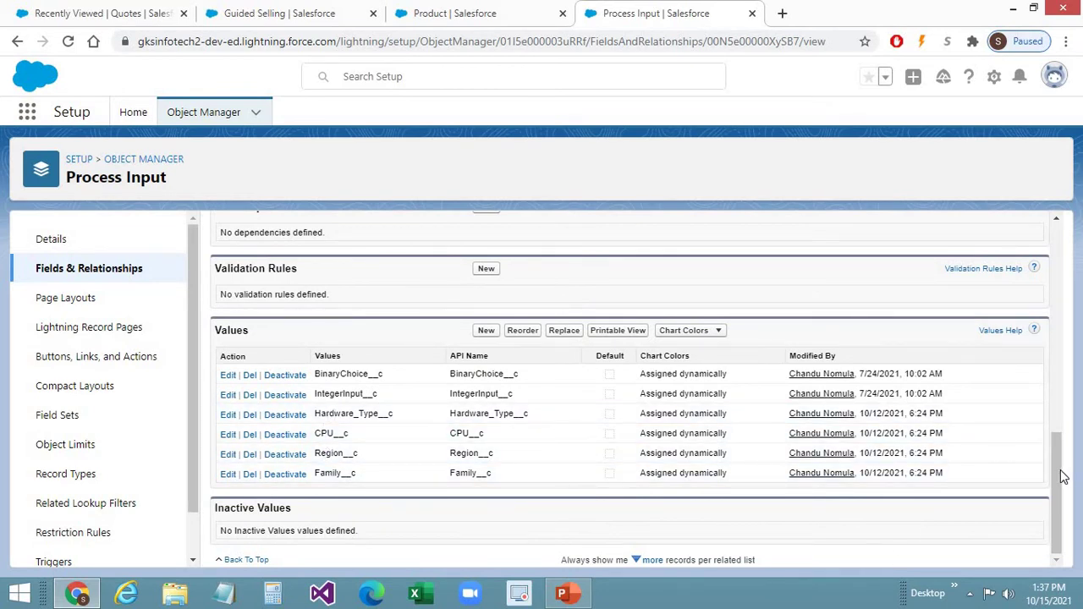
left_click_drag(1062, 476, 1058, 235)
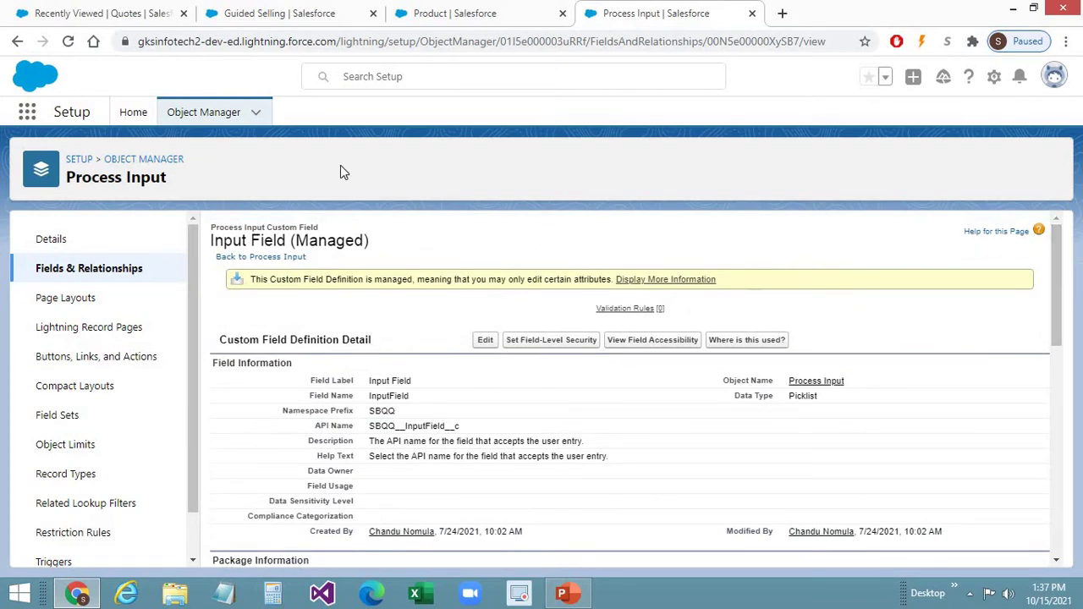
left_click(296, 21)
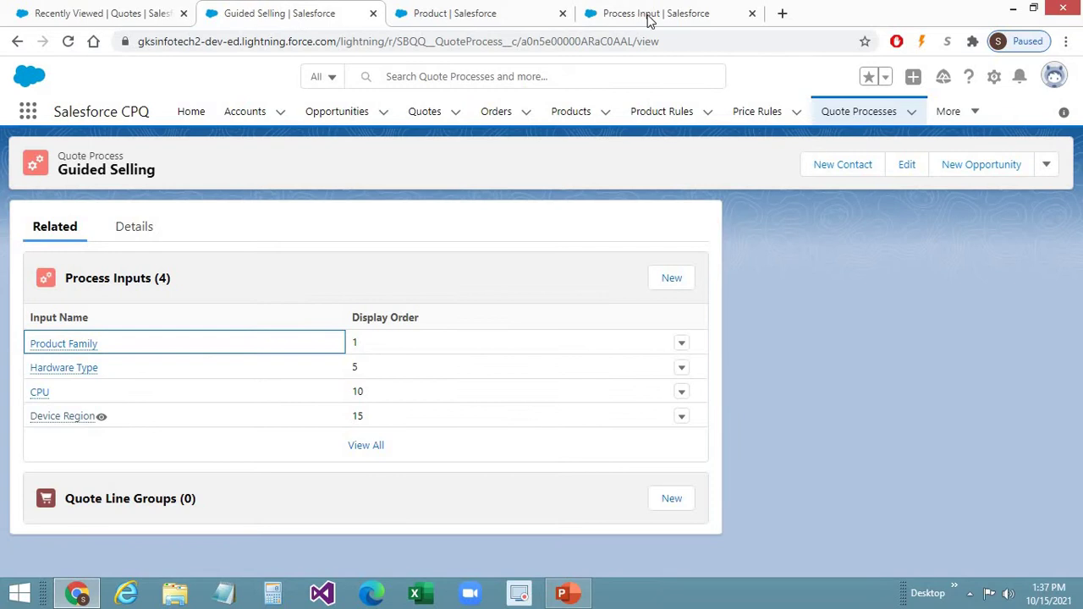
Open the Guided Selling quote process, check its Sort Order, and list its four process inputs.
left_click(852, 116)
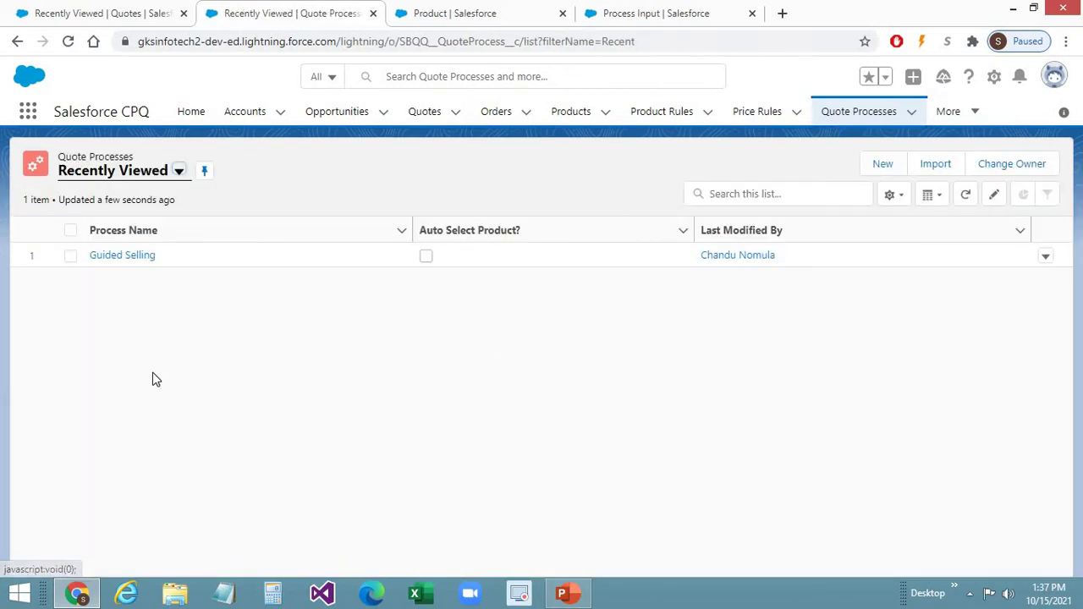
left_click(116, 256)
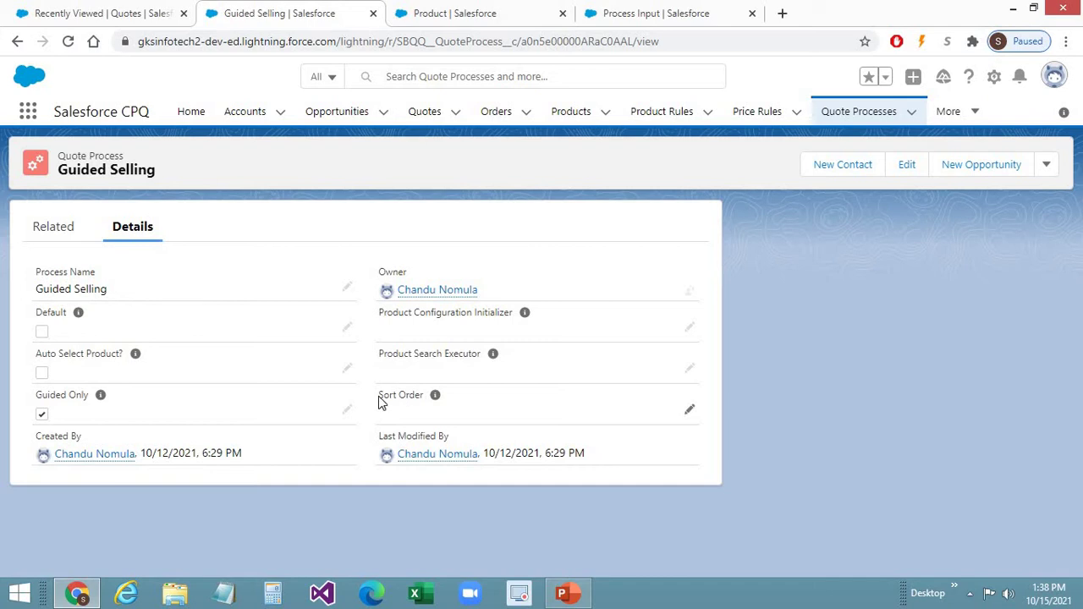
left_click_drag(380, 404, 435, 406)
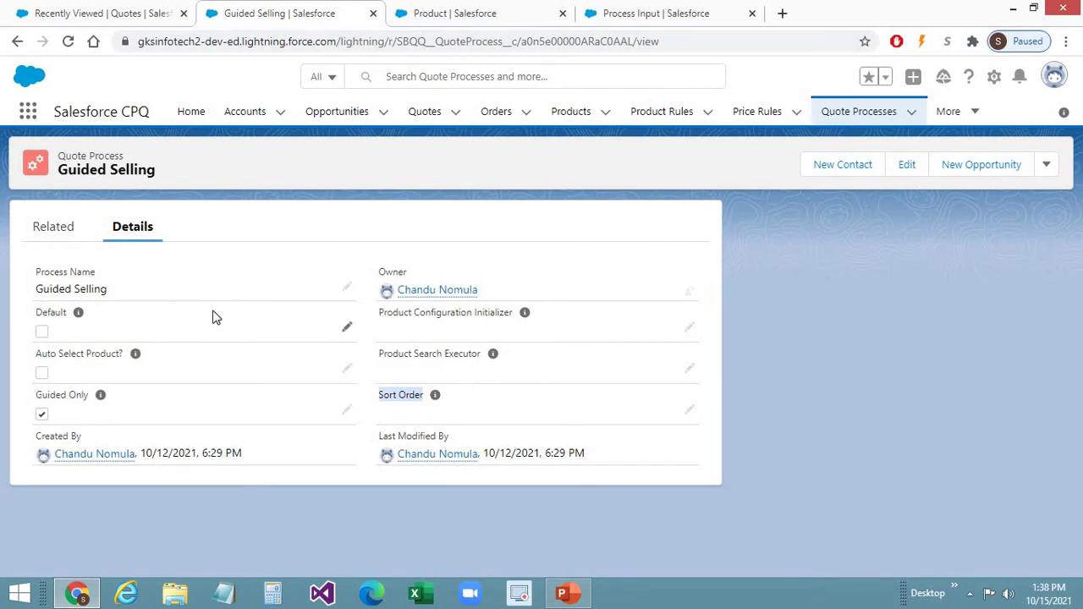
left_click(66, 230)
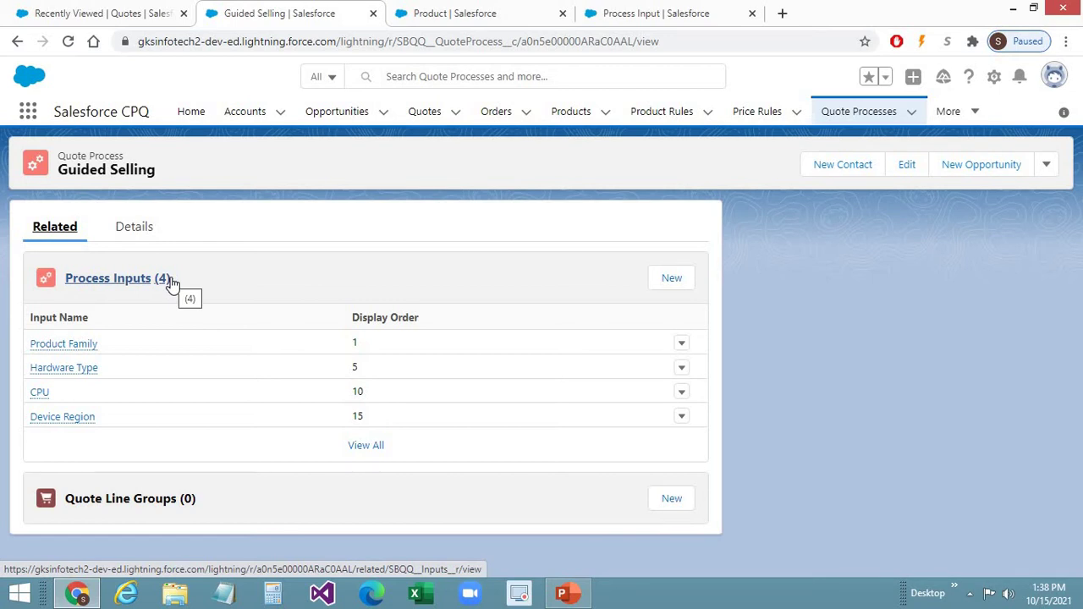
Inspect the Product Family input: its prompt label, Family__c input field, and 'Product Family equals' filter.
left_click(69, 346)
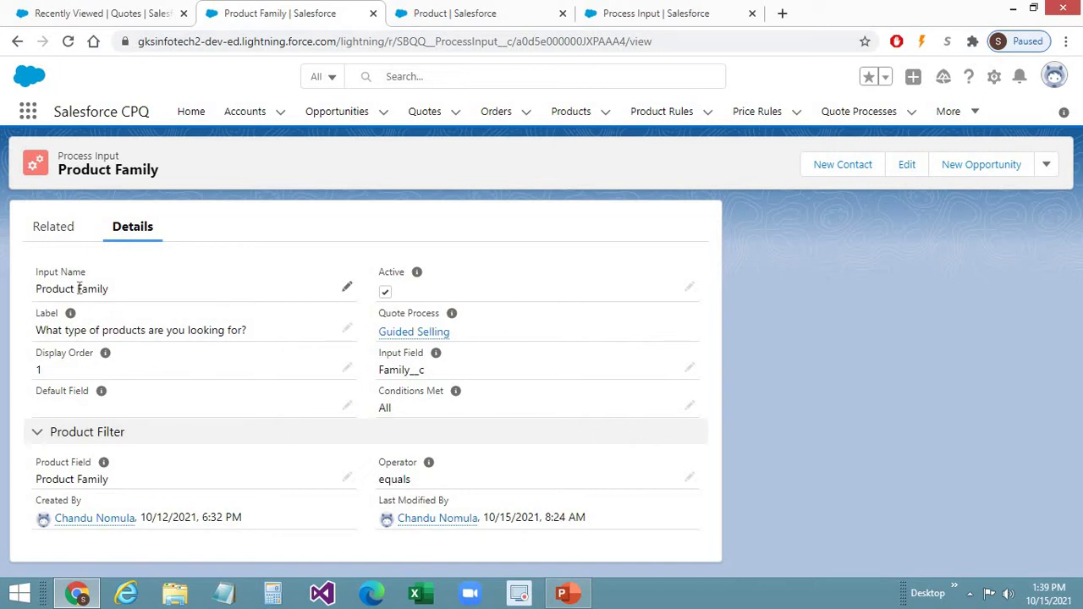
left_click_drag(38, 292, 102, 307)
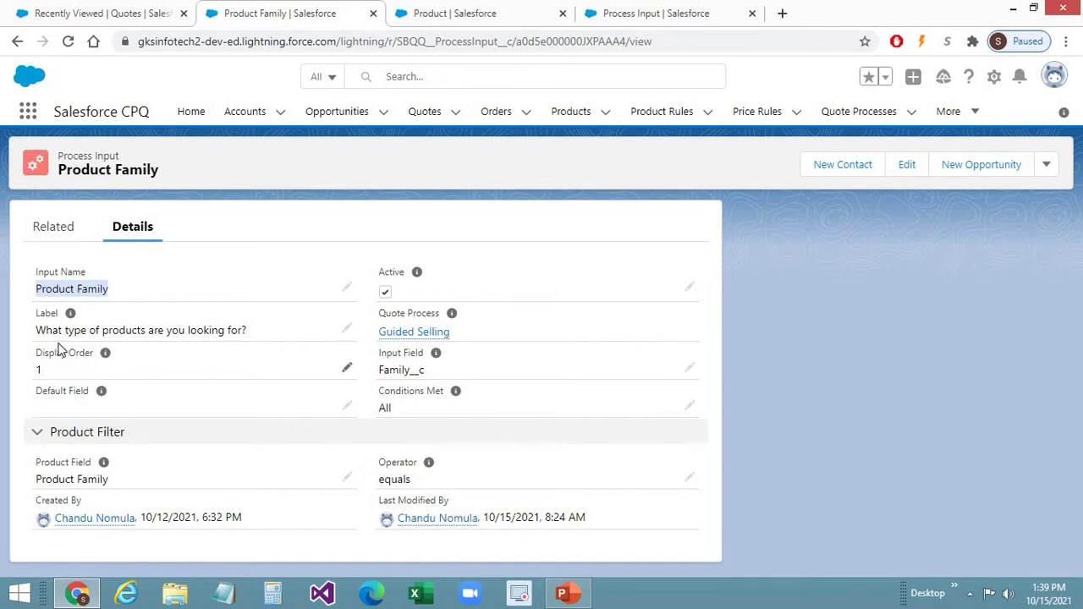
left_click_drag(34, 337, 251, 336)
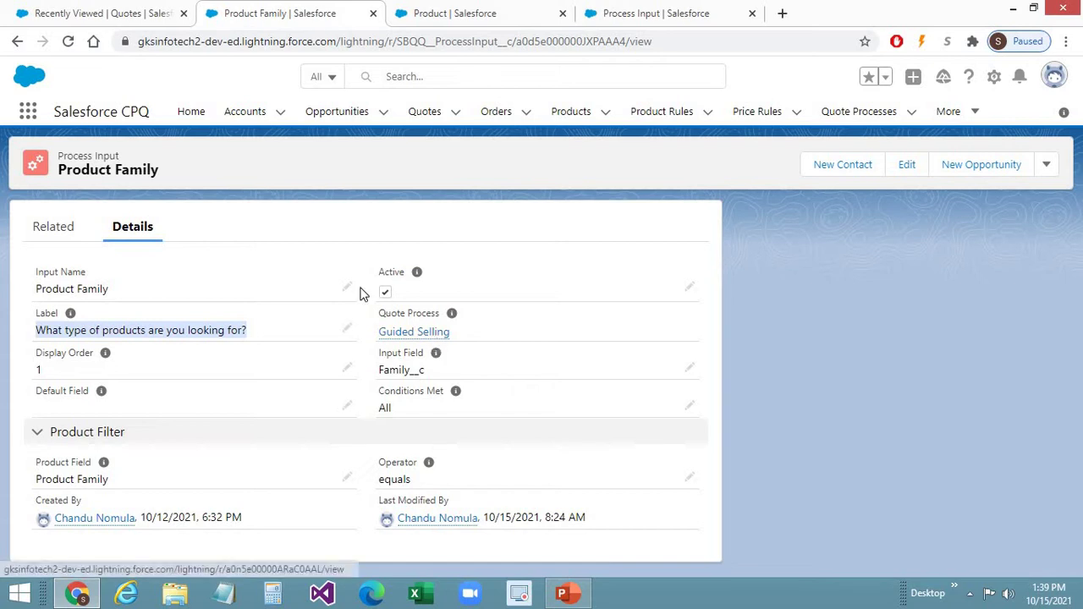
mouse_move(431, 343)
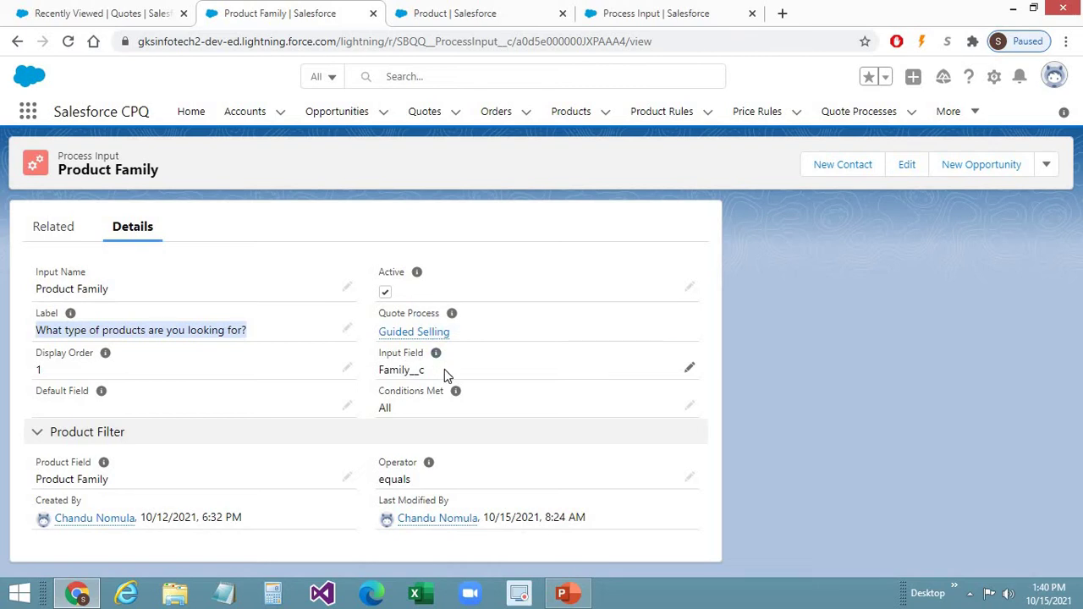
left_click_drag(444, 369, 380, 370)
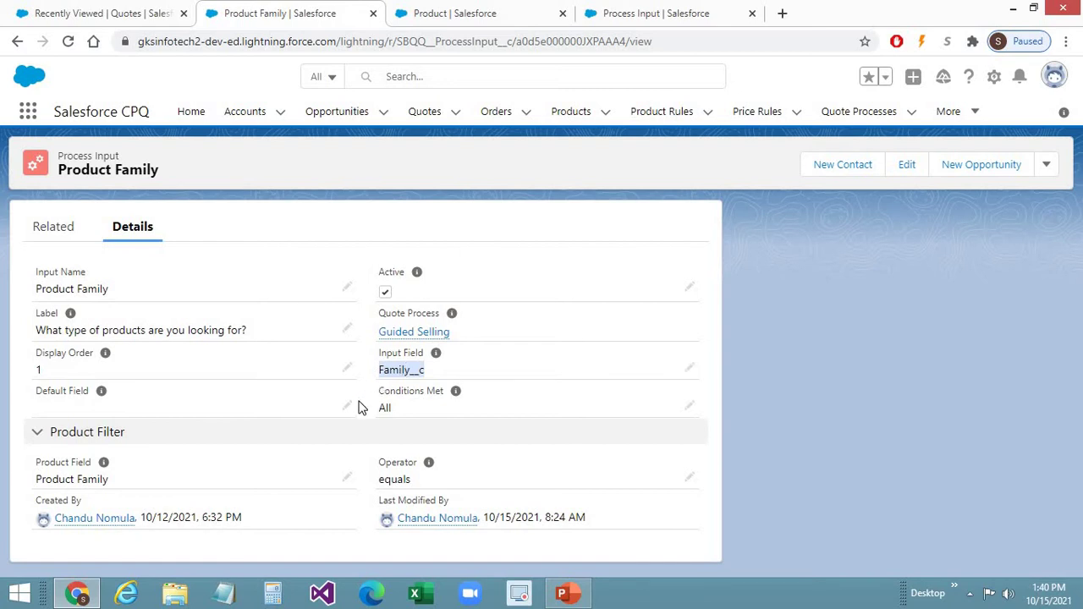
double_click(377, 480)
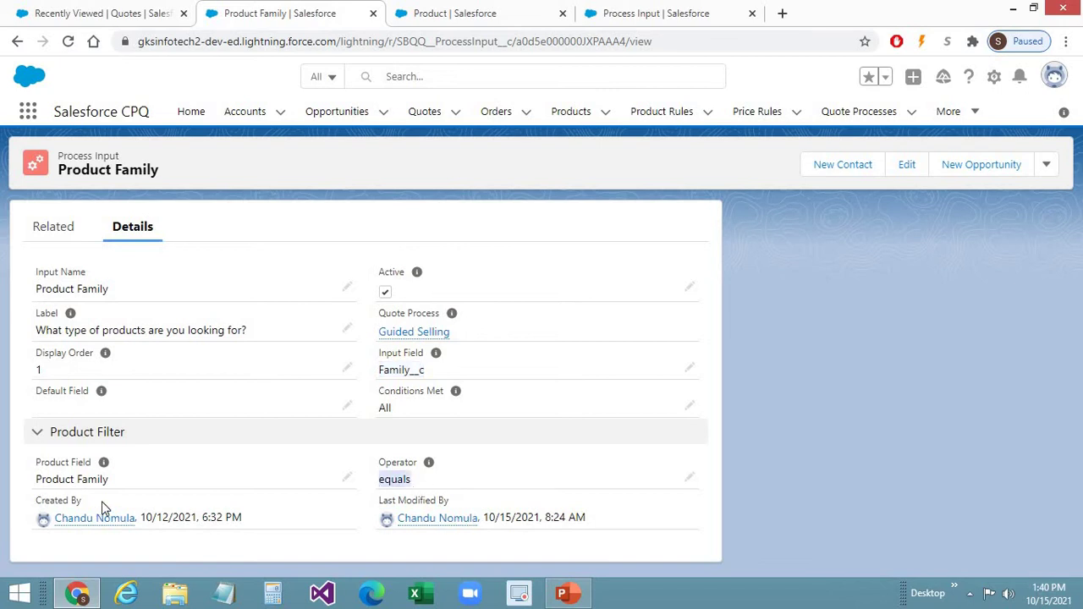
left_click_drag(113, 489, 34, 484)
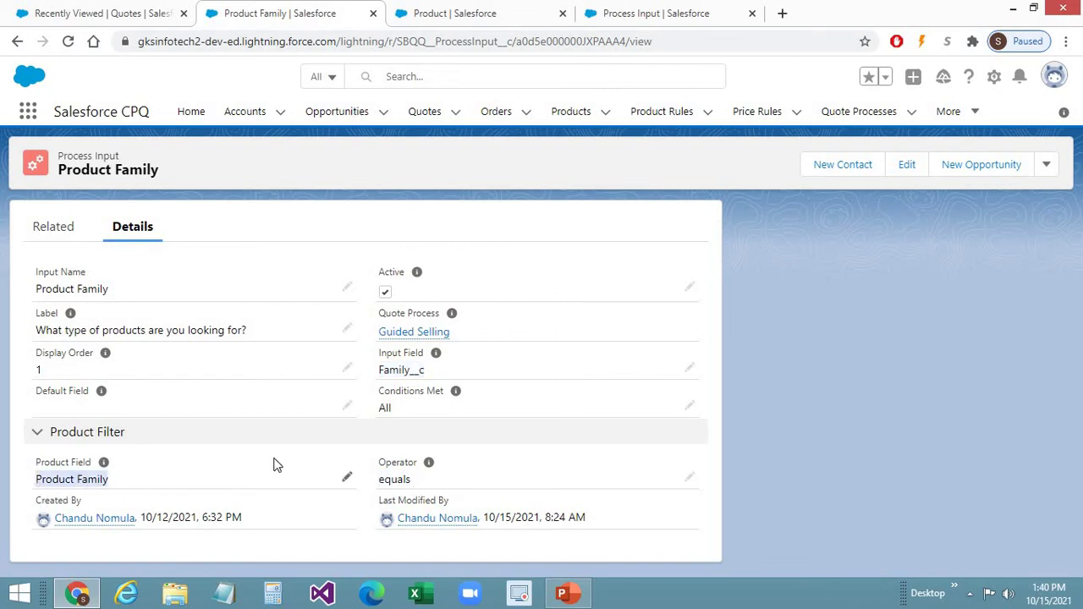
left_click(380, 373)
left_click_drag(380, 373, 428, 376)
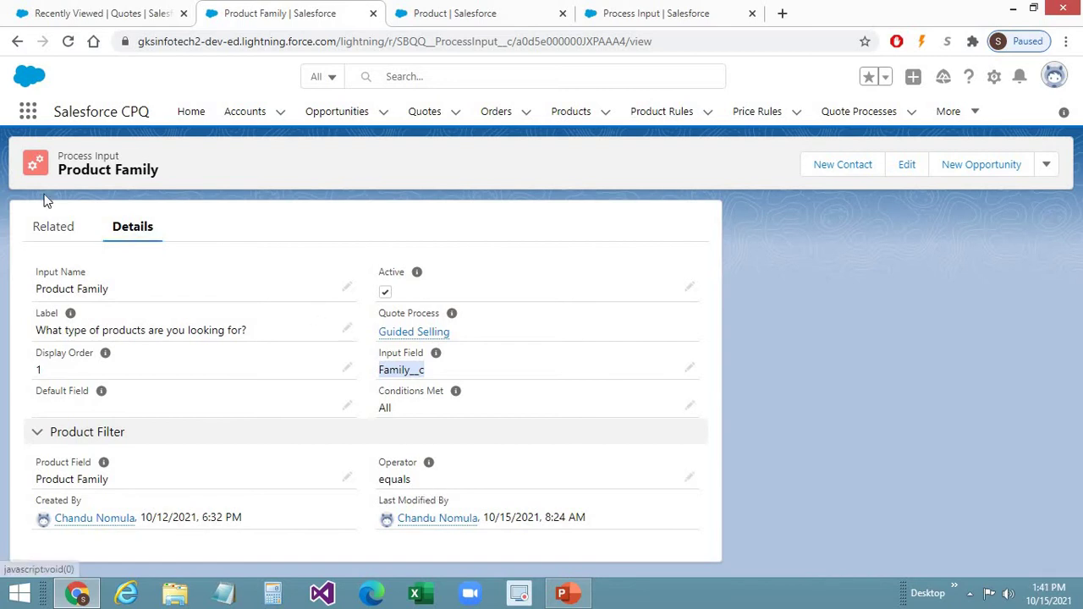
left_click(15, 44)
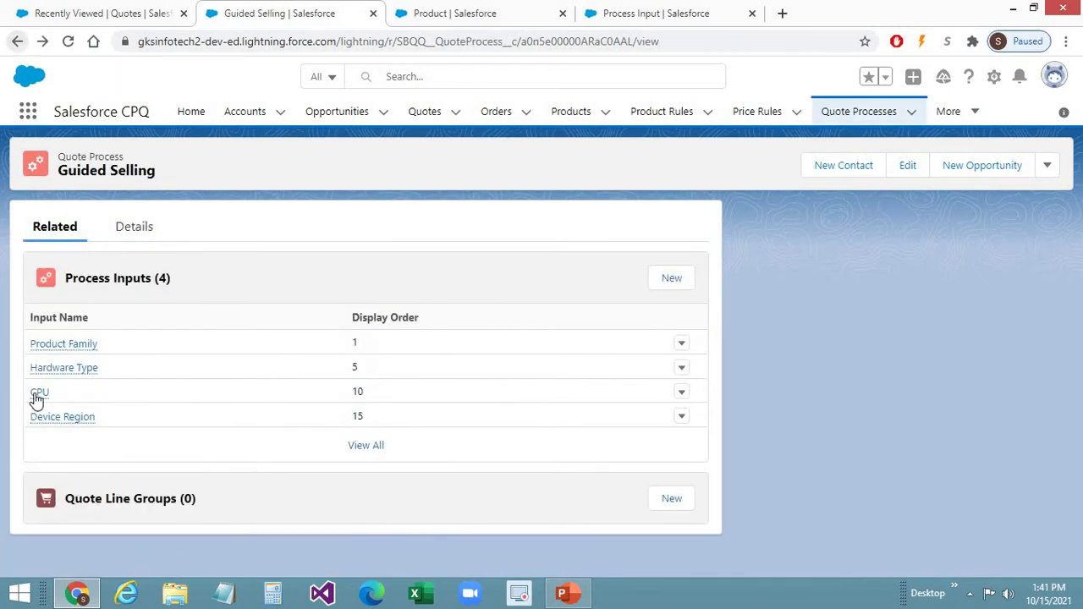
Open the Hardware Type, CPU and Device Region process inputs in separate tabs, viewing Hardware Type.
mouse_move(59, 378)
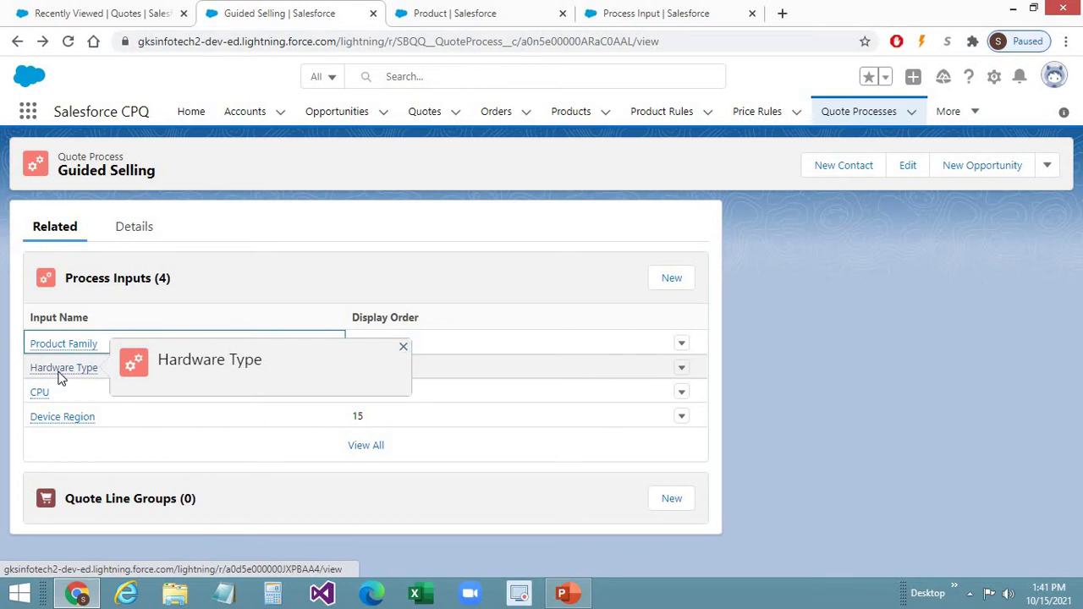
right_click(60, 375)
left_click(105, 383)
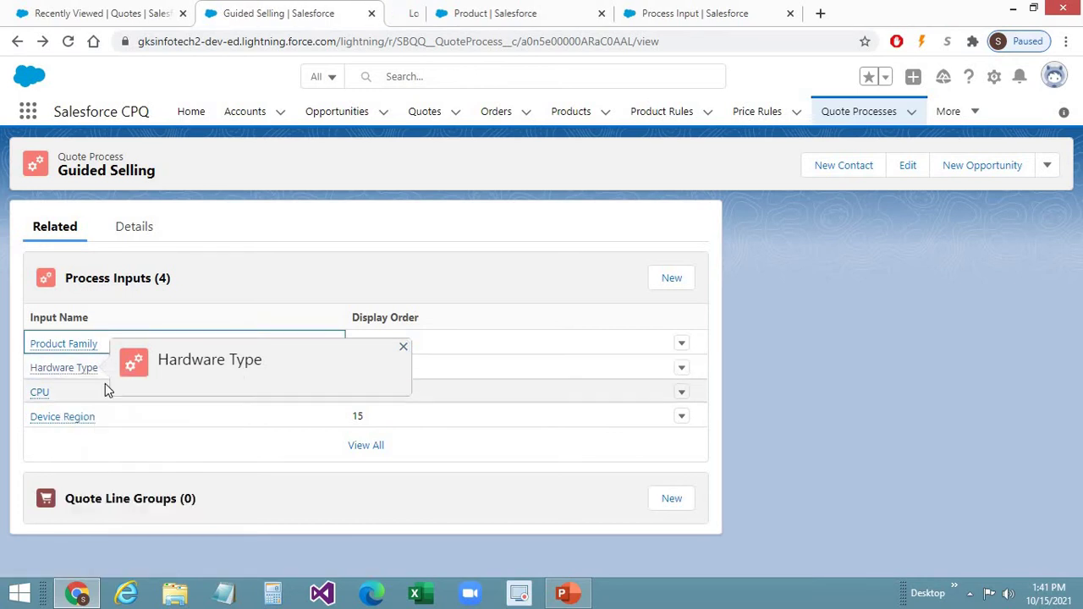
right_click(35, 392)
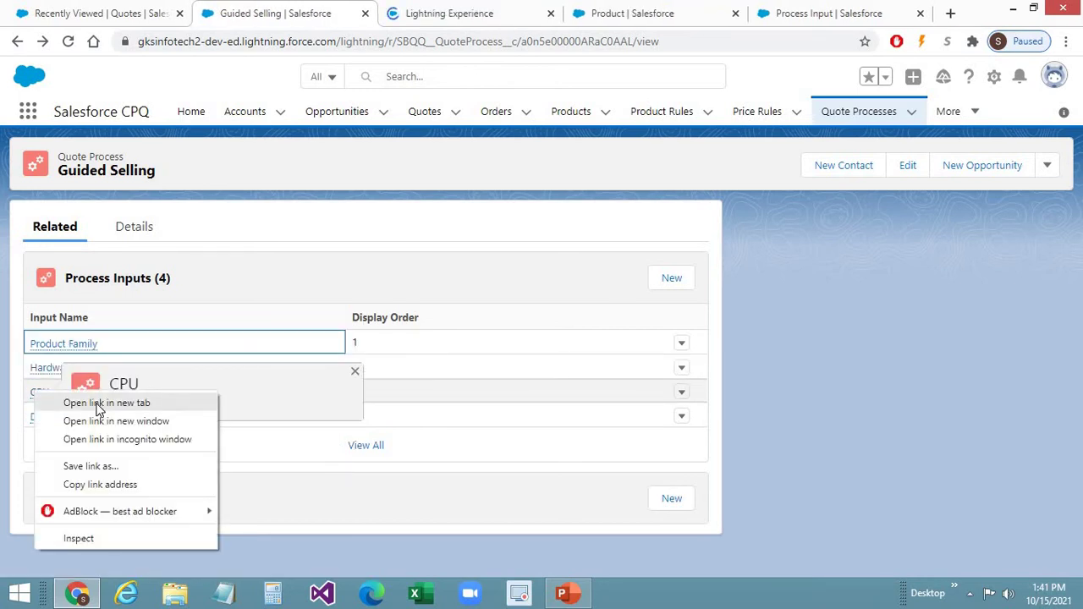
left_click(96, 406)
right_click(41, 416)
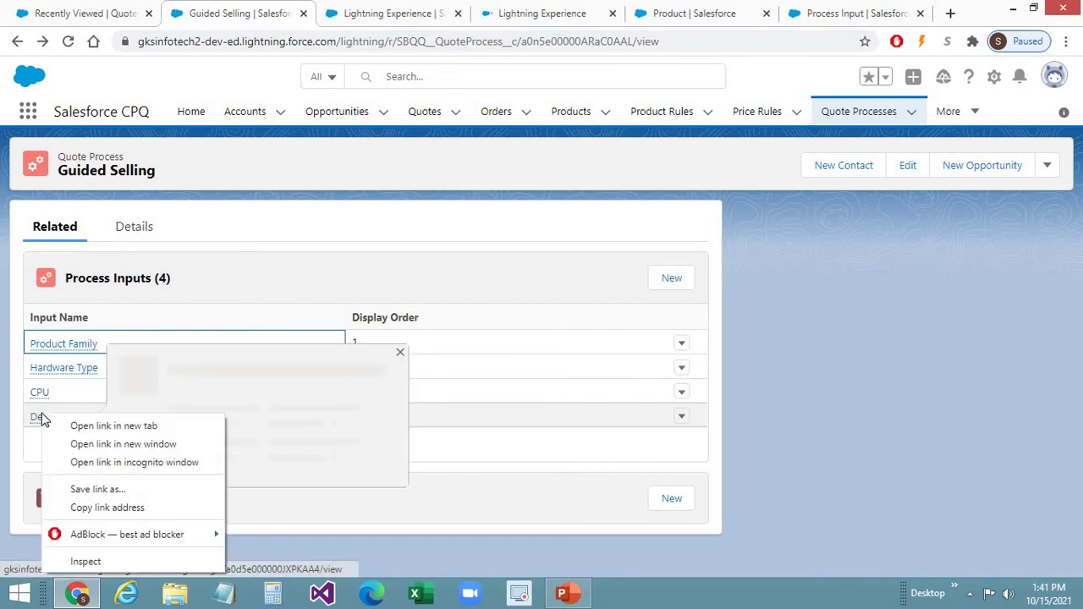
left_click(97, 427)
left_click(341, 11)
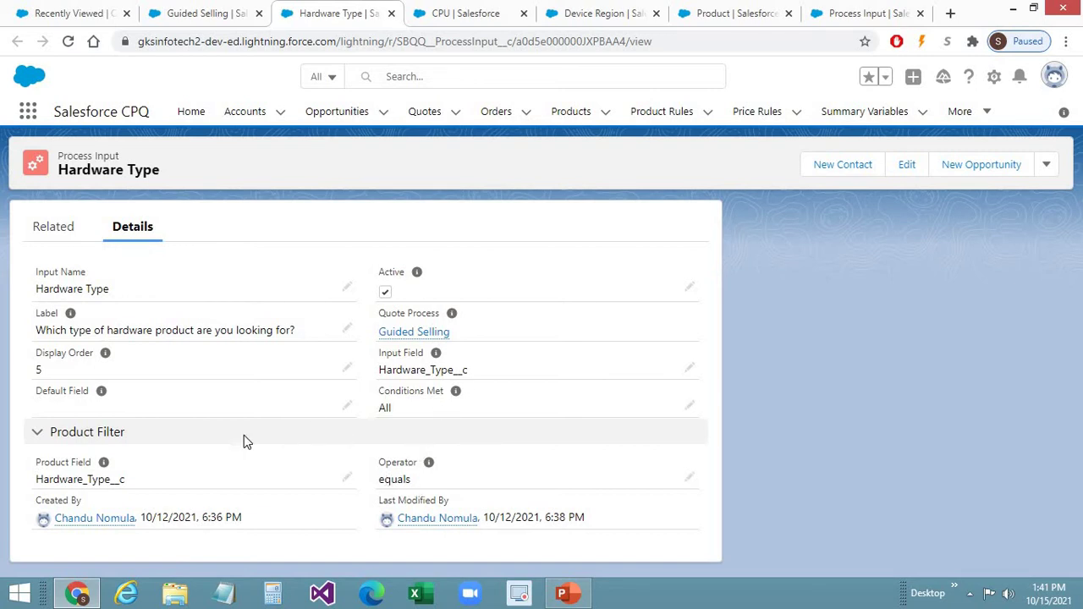
left_click(451, 16)
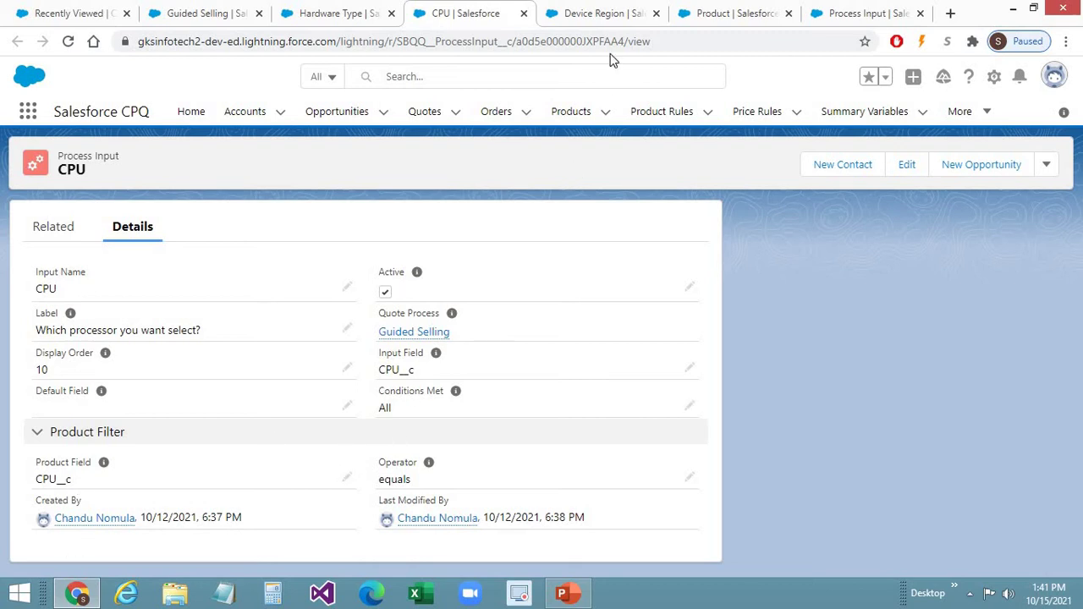
left_click(578, 15)
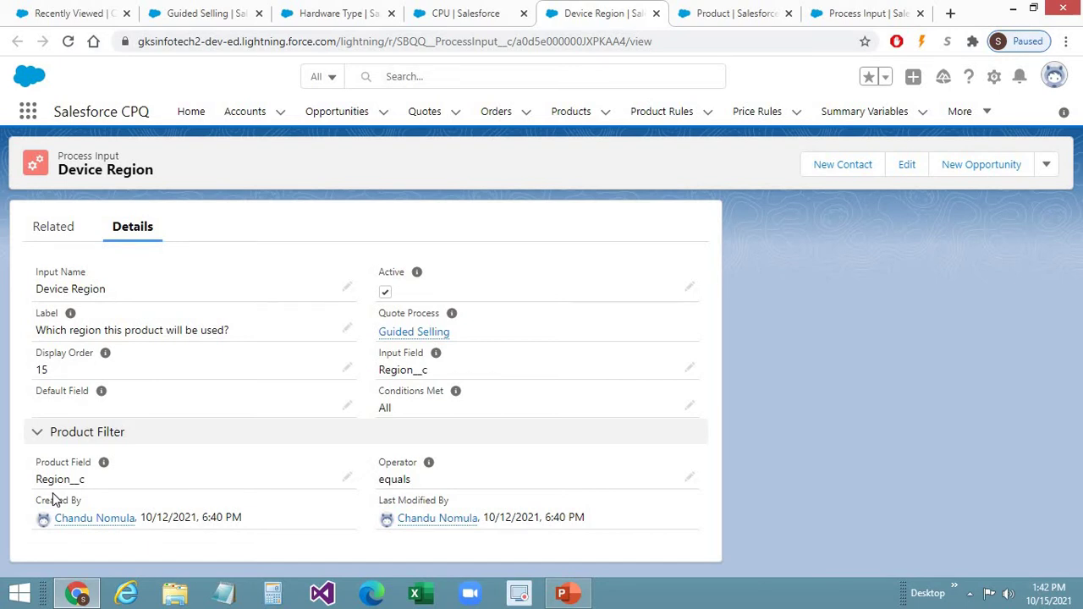
left_click(221, 11)
left_click(314, 8)
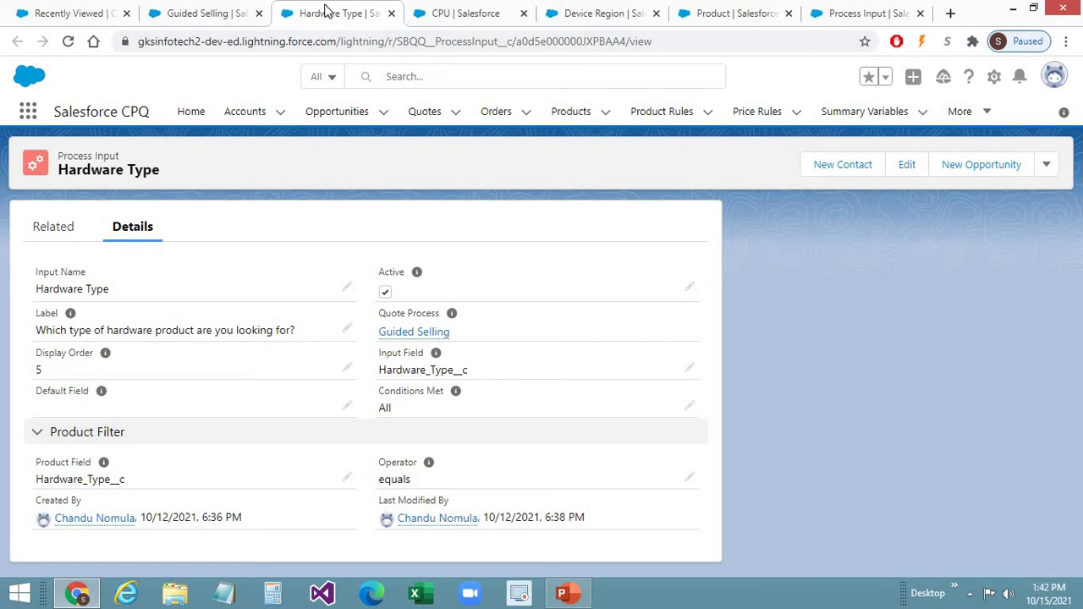
Open Hardware Type's Hardware Product condition, applied when Product Family equals Hardware, and view its related records.
left_click(54, 226)
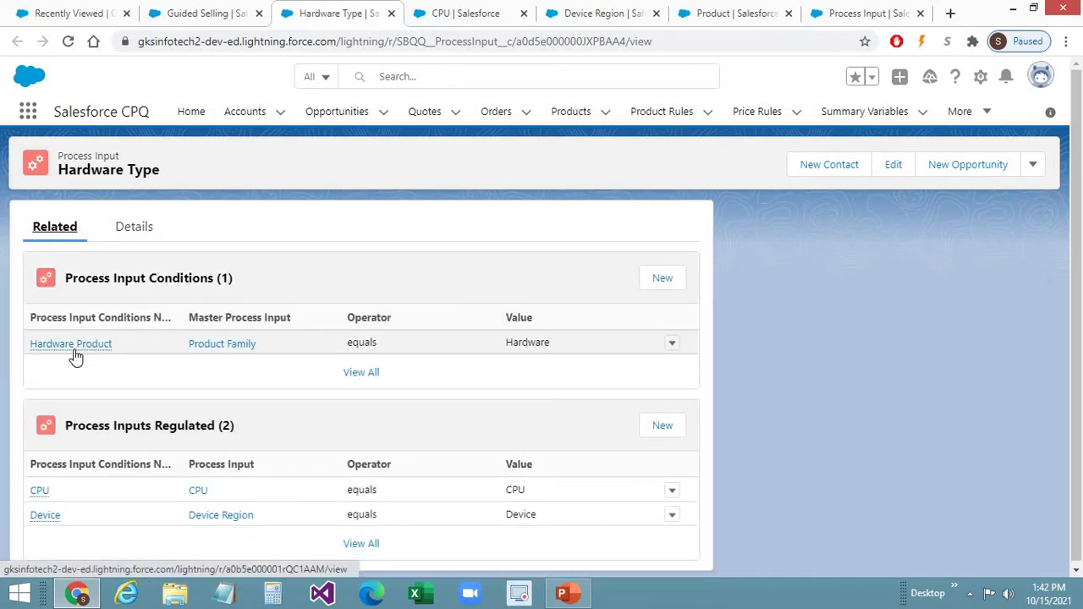
mouse_move(74, 356)
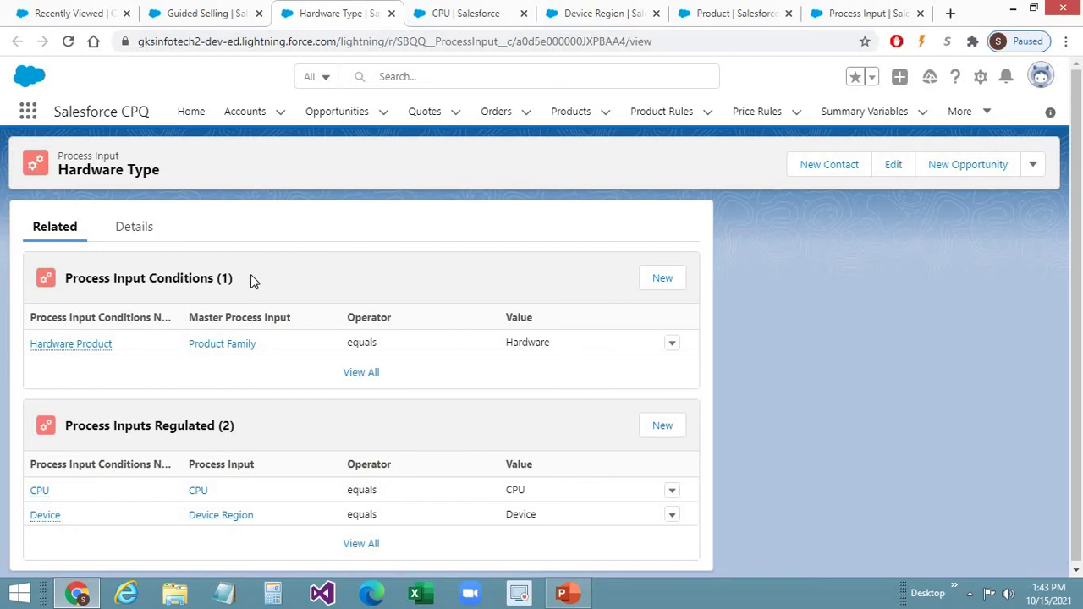
left_click(91, 345)
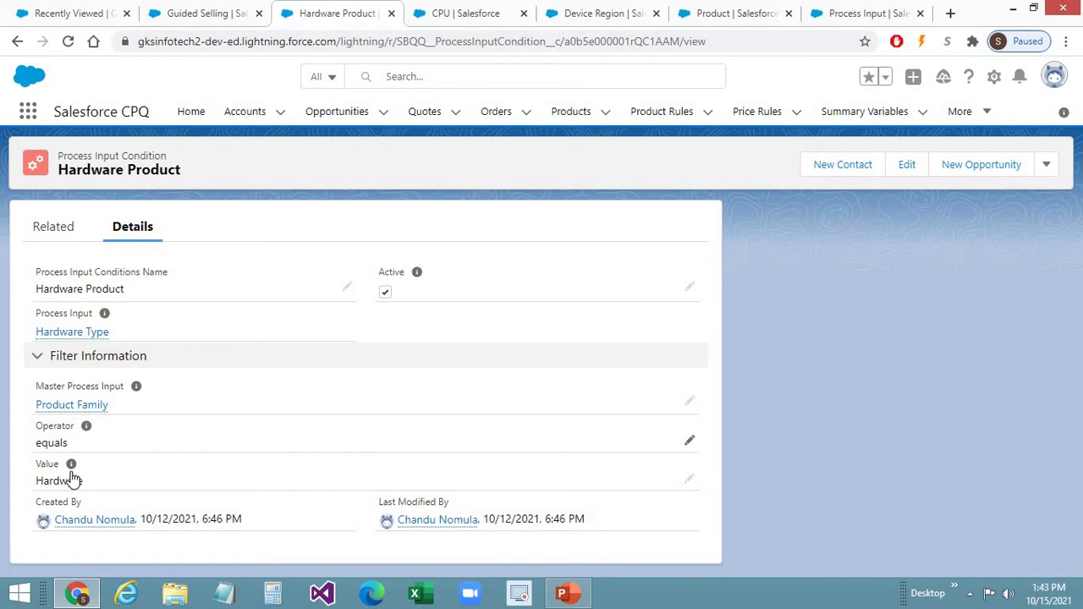
left_click(53, 227)
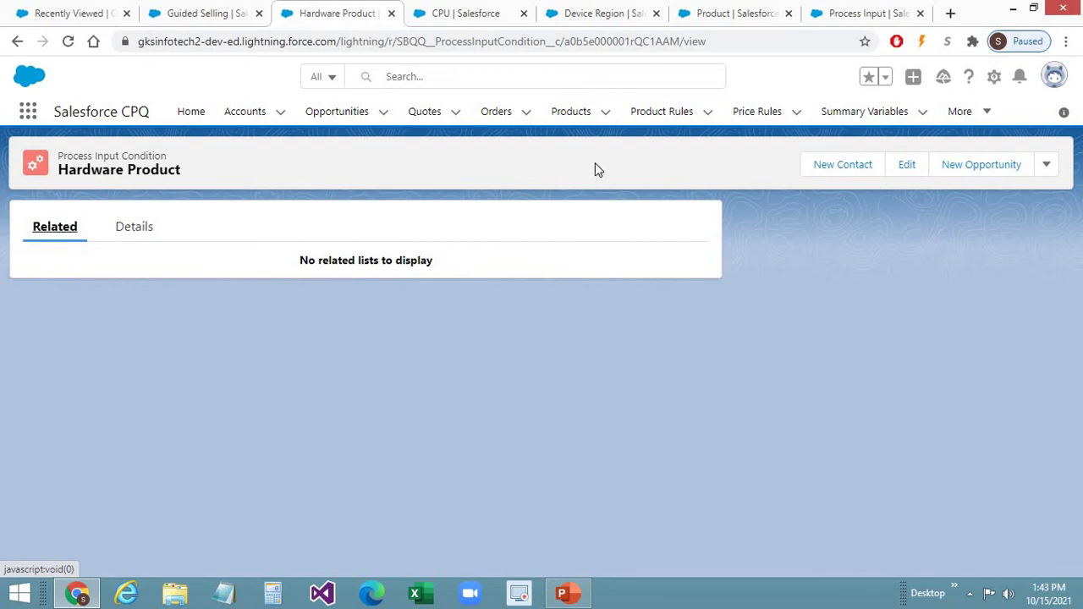
Close the Hardware Product, CPU, Device Region, Product and Process Input record tabs.
left_click(196, 15)
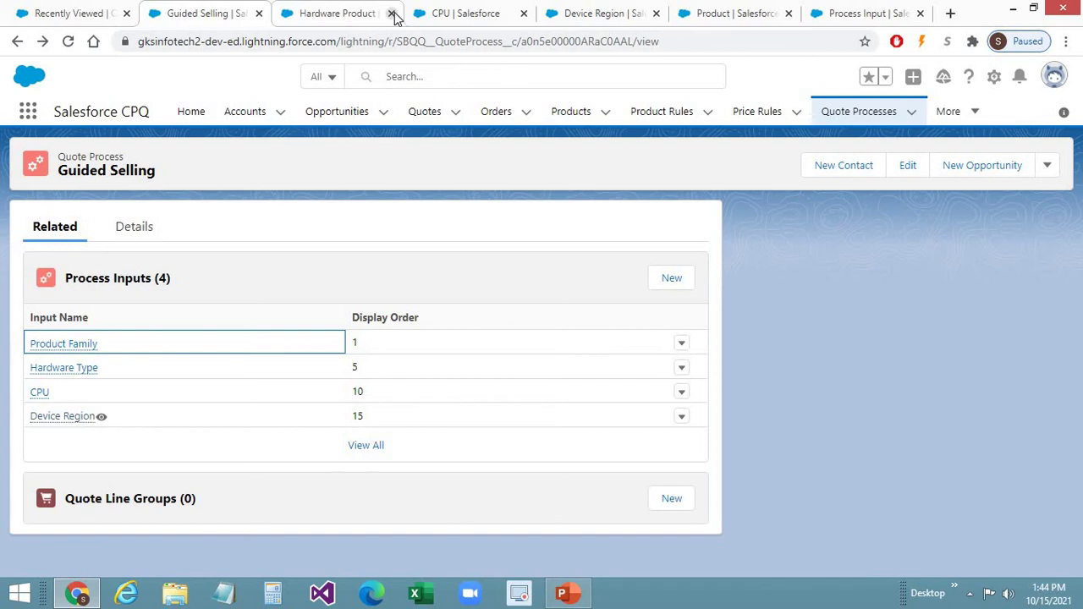
left_click(392, 14)
left_click(392, 14)
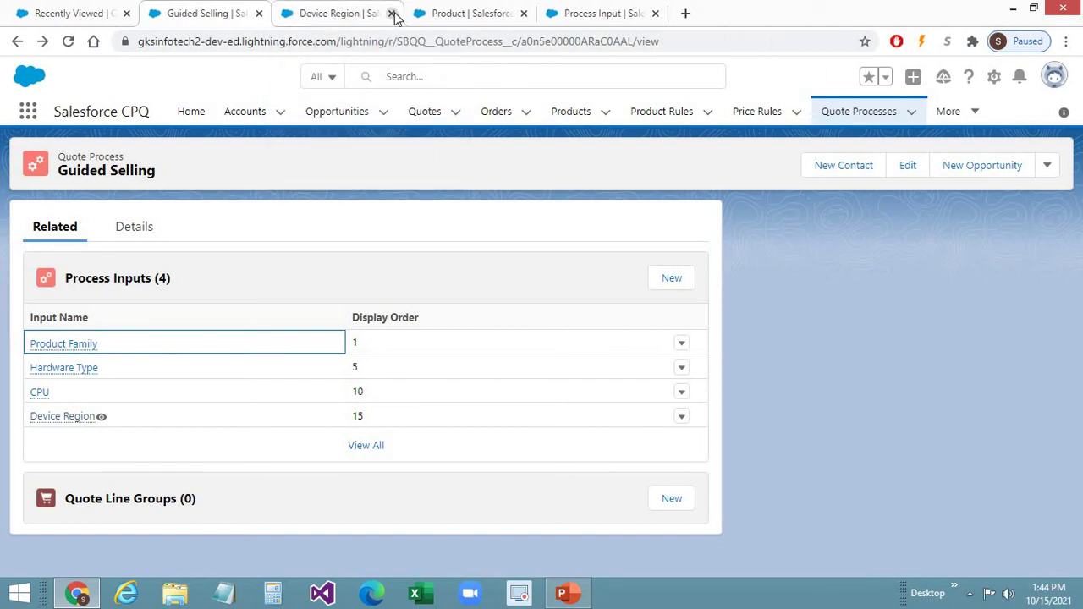
left_click(391, 14)
left_click(391, 14)
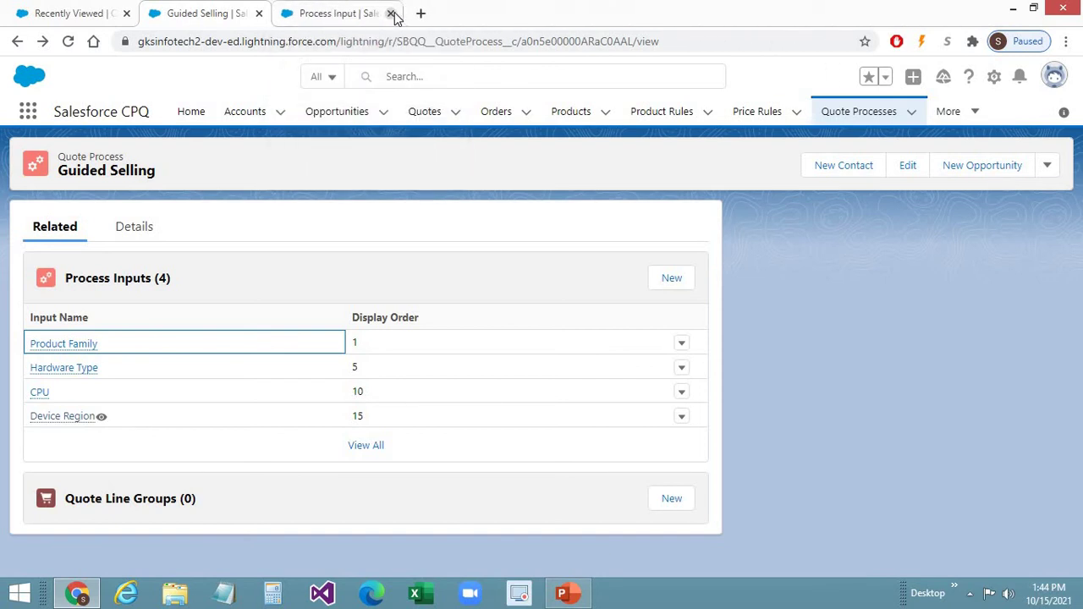
left_click(392, 14)
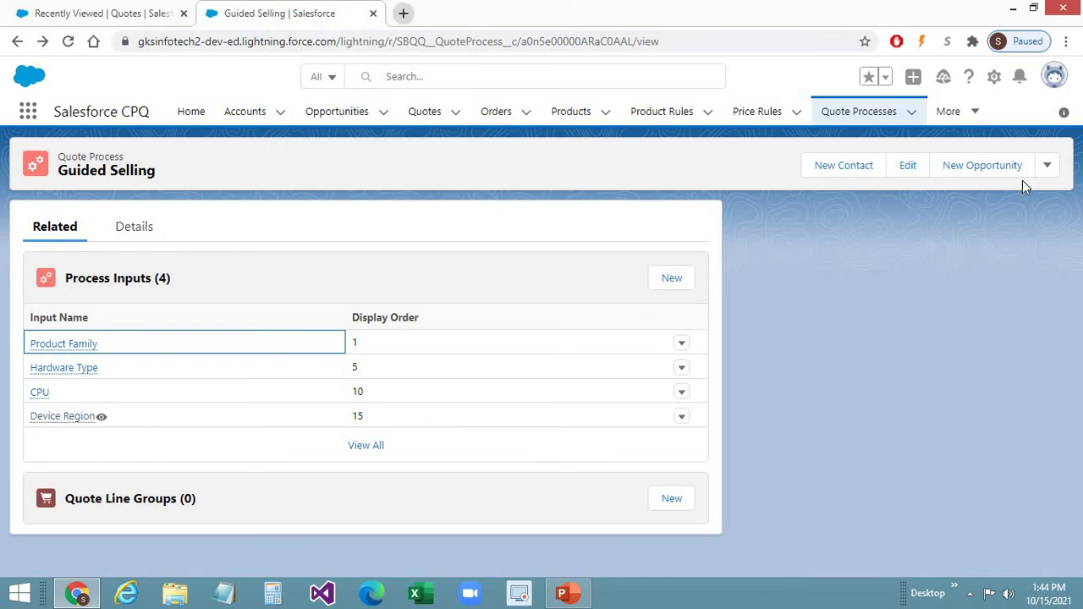
Reopen the Guided Selling quote process from Quote Processes, confirming Guided Only is checked.
left_click(855, 119)
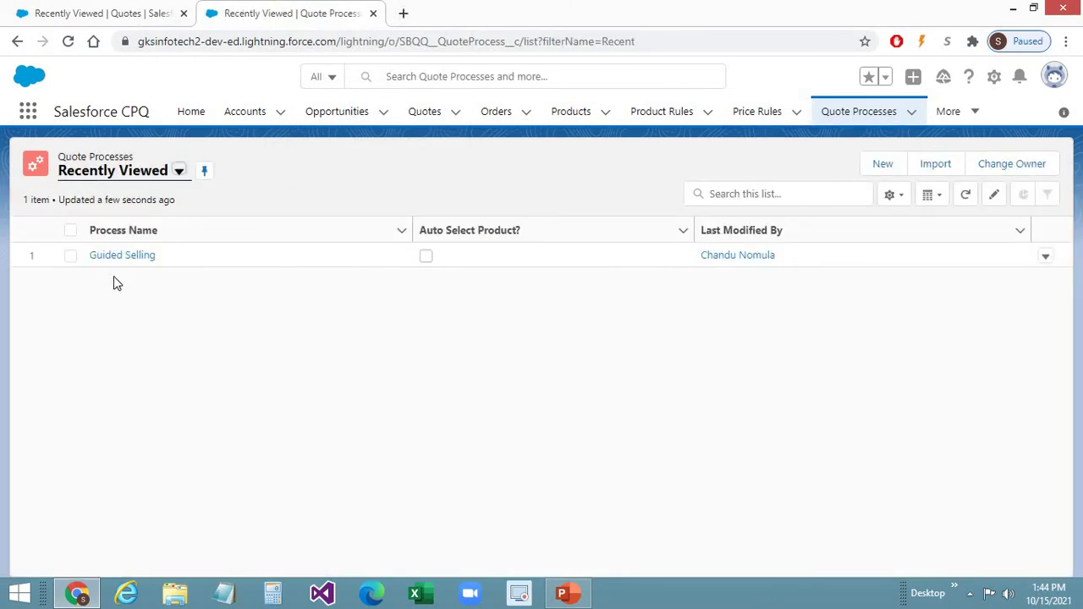
left_click(115, 259)
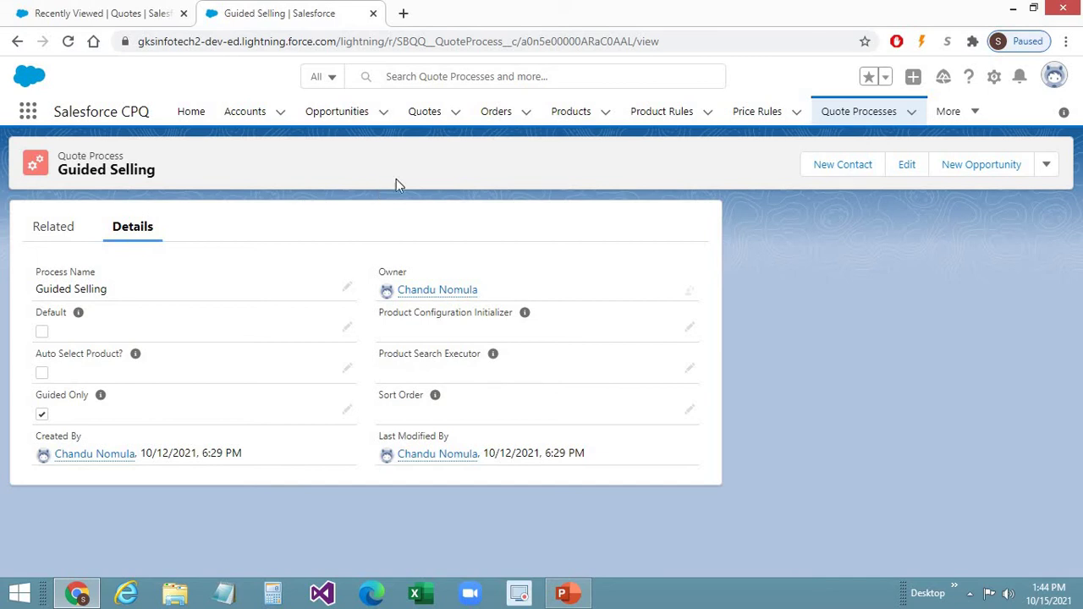
right_click(419, 110)
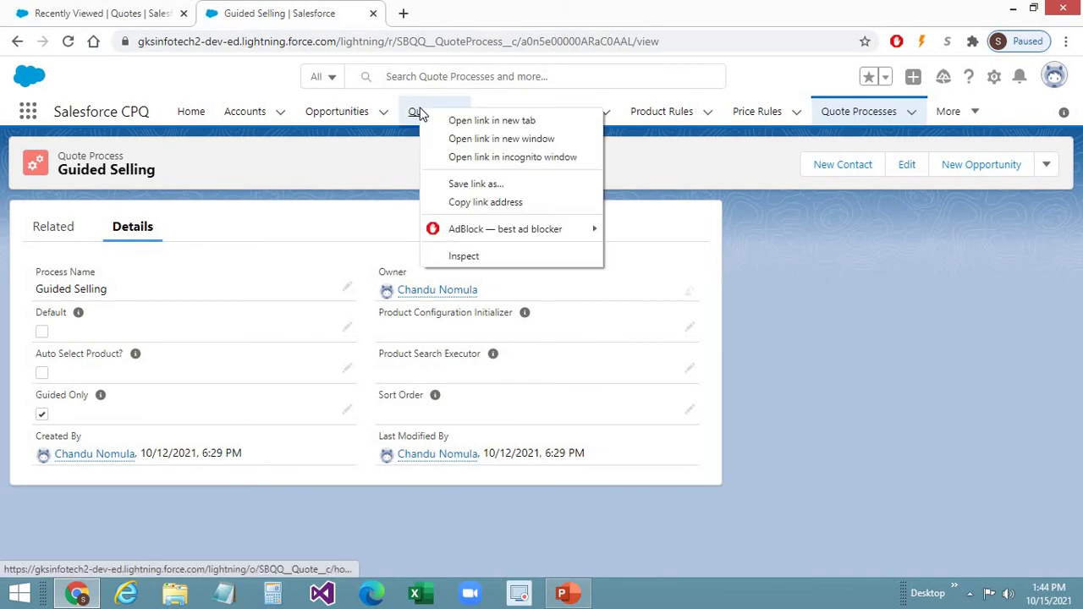
Open the Quotes list in a new tab and note the Guided Selling record ID in the URL.
left_click(476, 121)
left_click(437, 9)
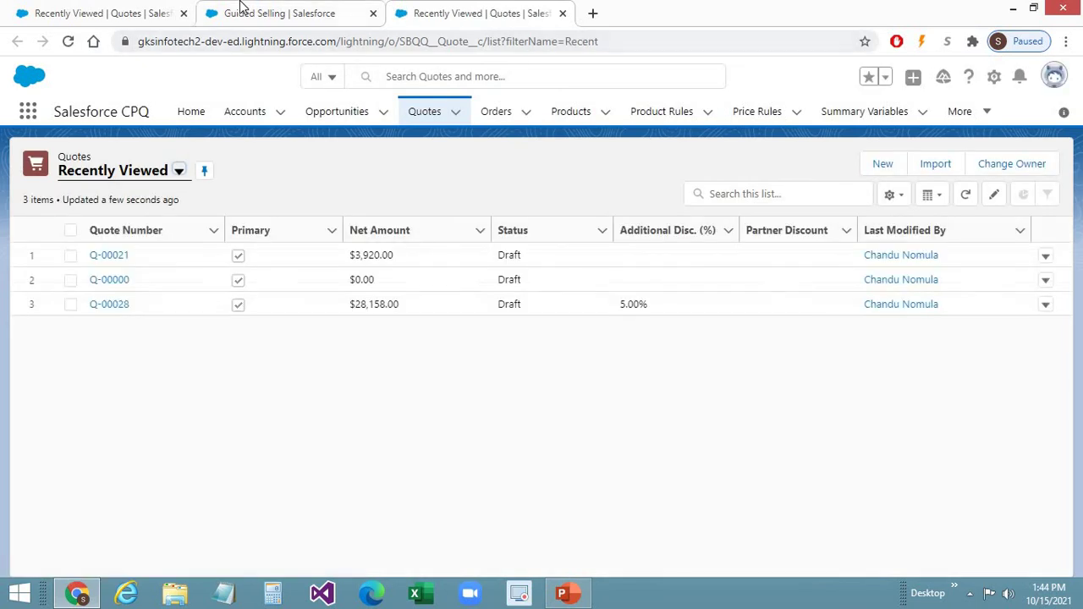
left_click(242, 9)
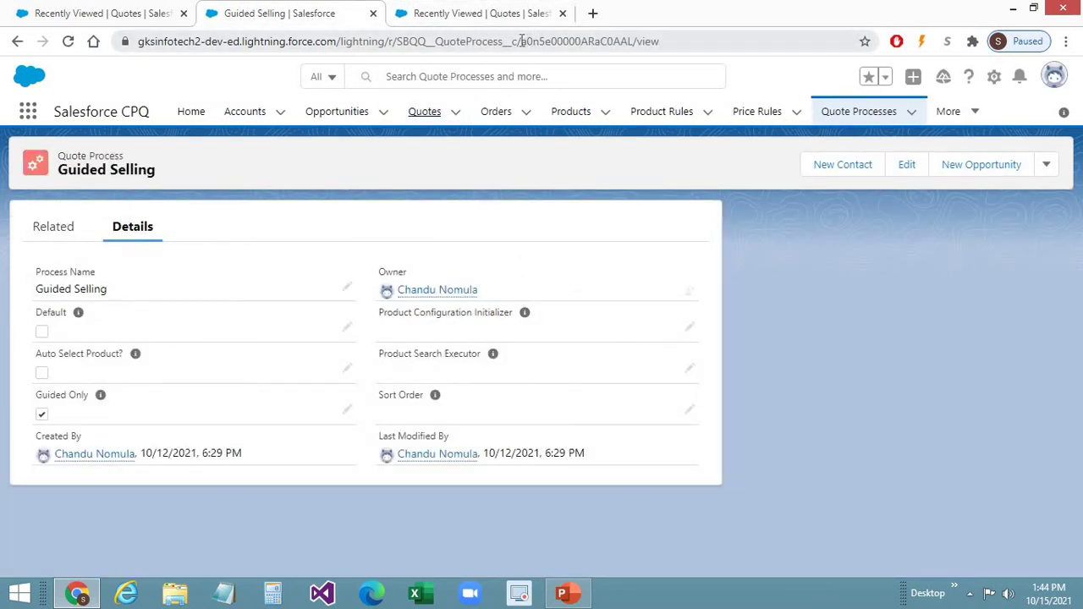
left_click_drag(521, 40, 631, 42)
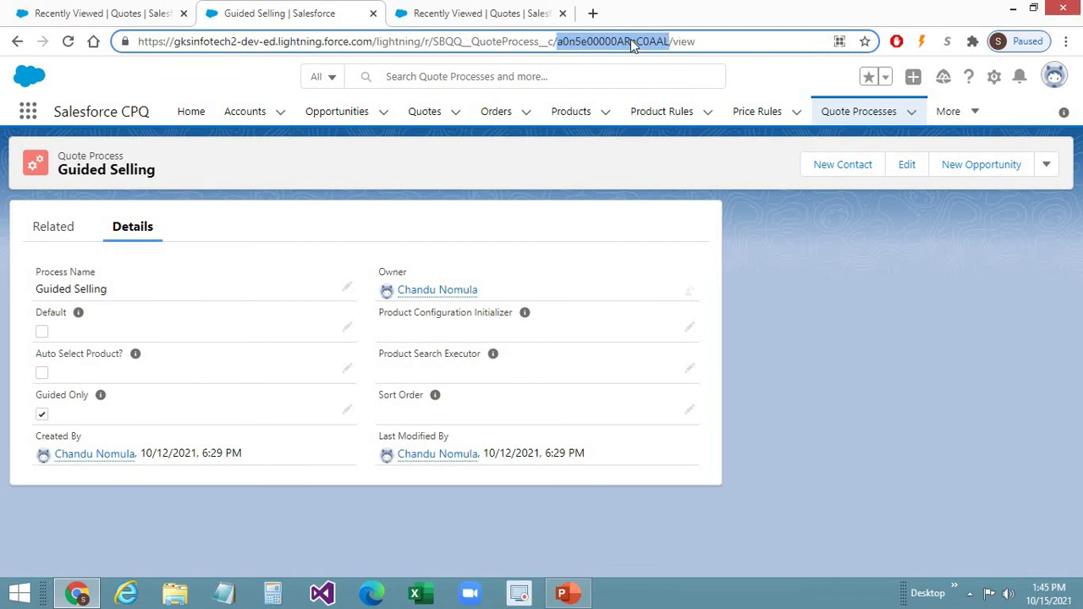
left_click(474, 13)
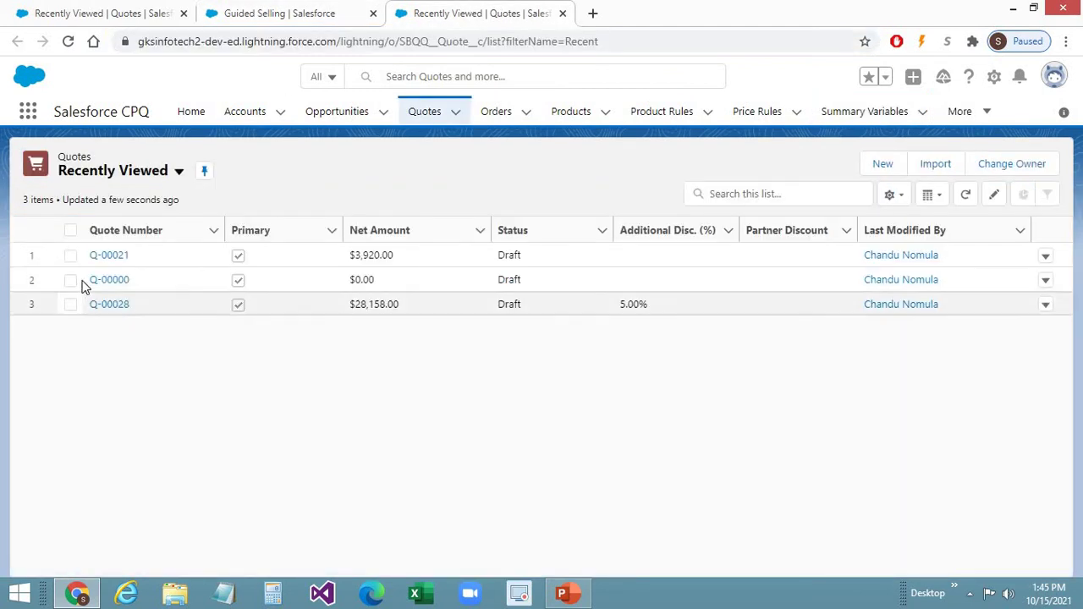
Open quote Q-00021 and check its Quote Process Id matches Guided Selling.
left_click(104, 259)
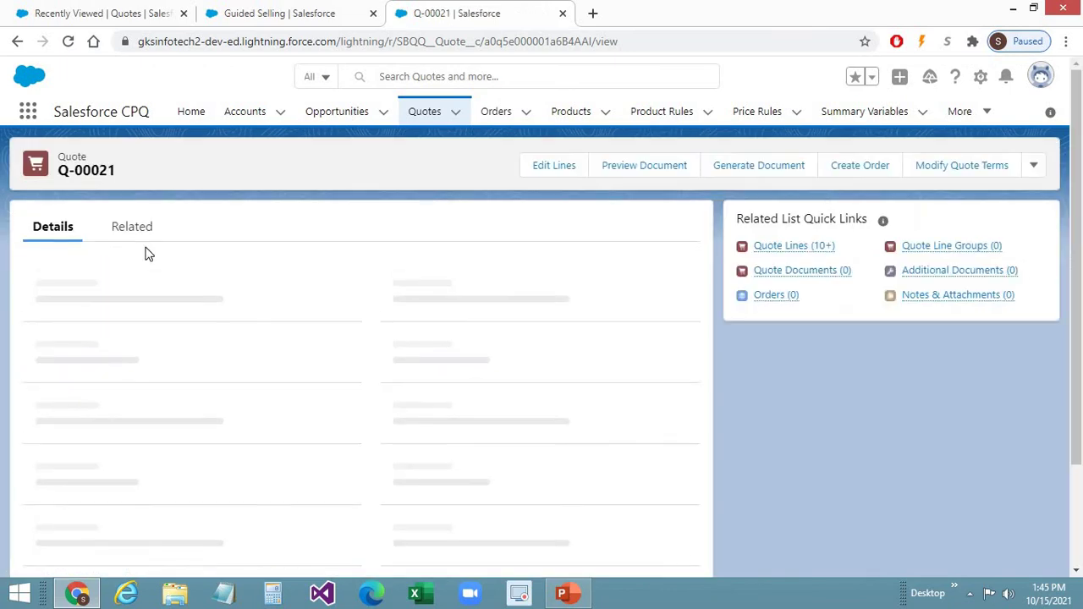
left_click_drag(1079, 193, 1019, 529)
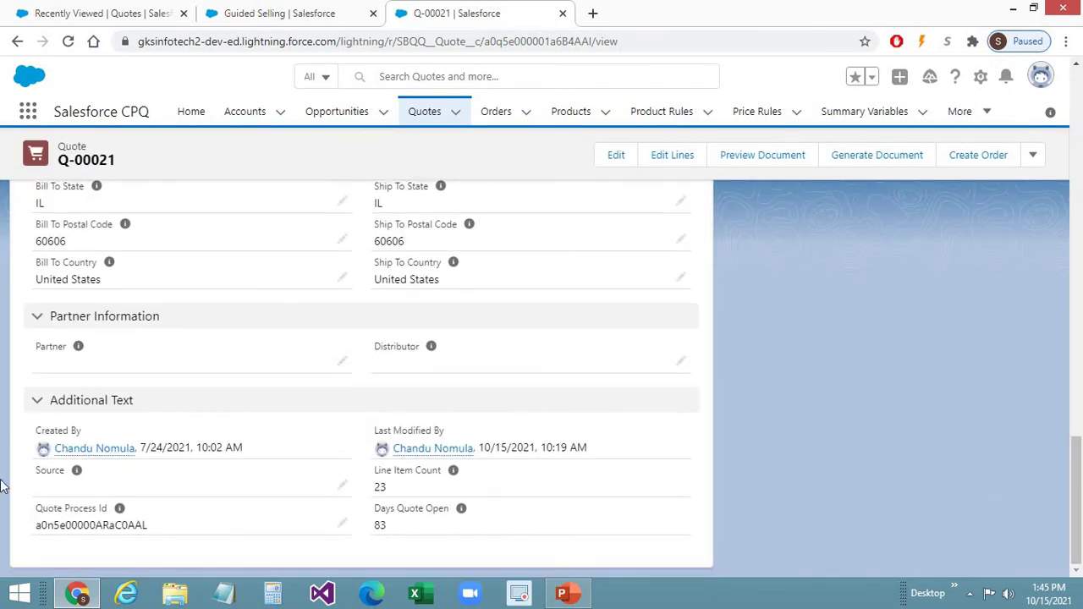
mouse_move(120, 511)
left_click_drag(1079, 455, 1071, 131)
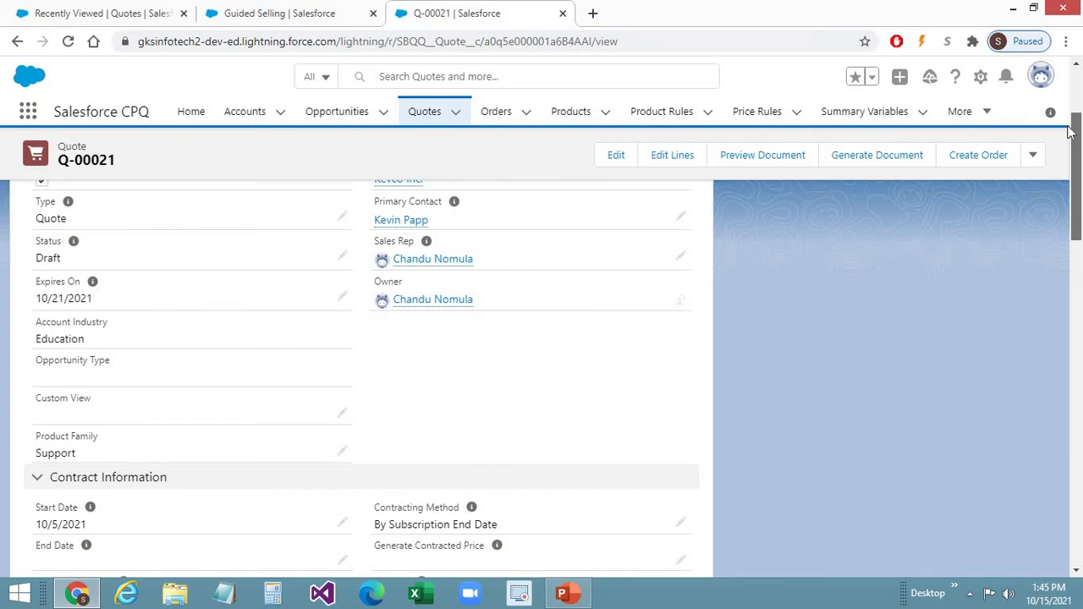
mouse_move(1071, 131)
left_mouse_down()
mouse_move(1077, 141)
mouse_move(1077, 126)
left_mouse_up()
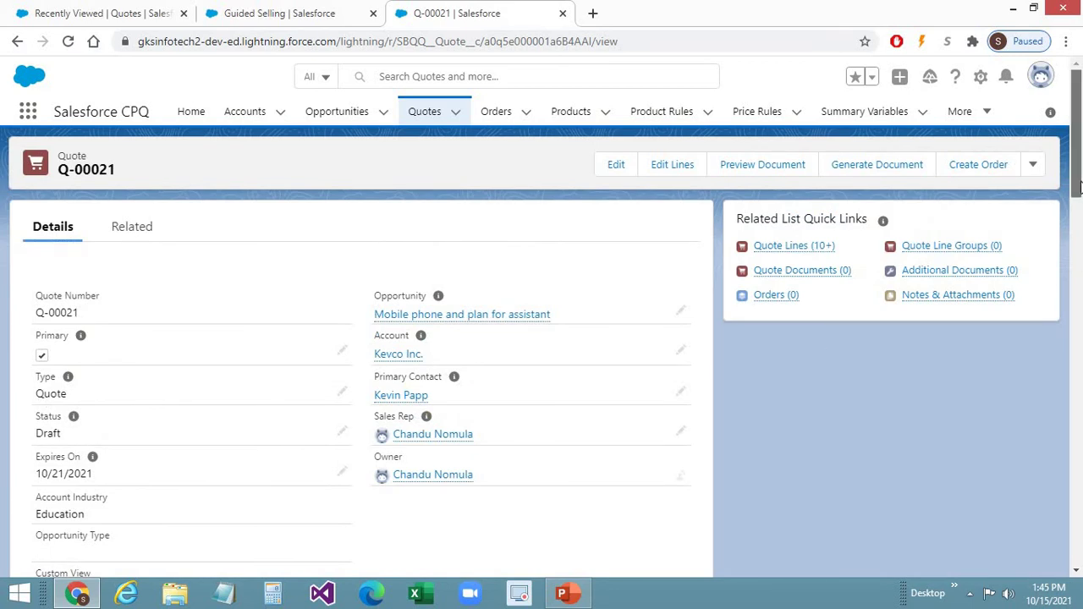
left_click_drag(1078, 197, 1073, 575)
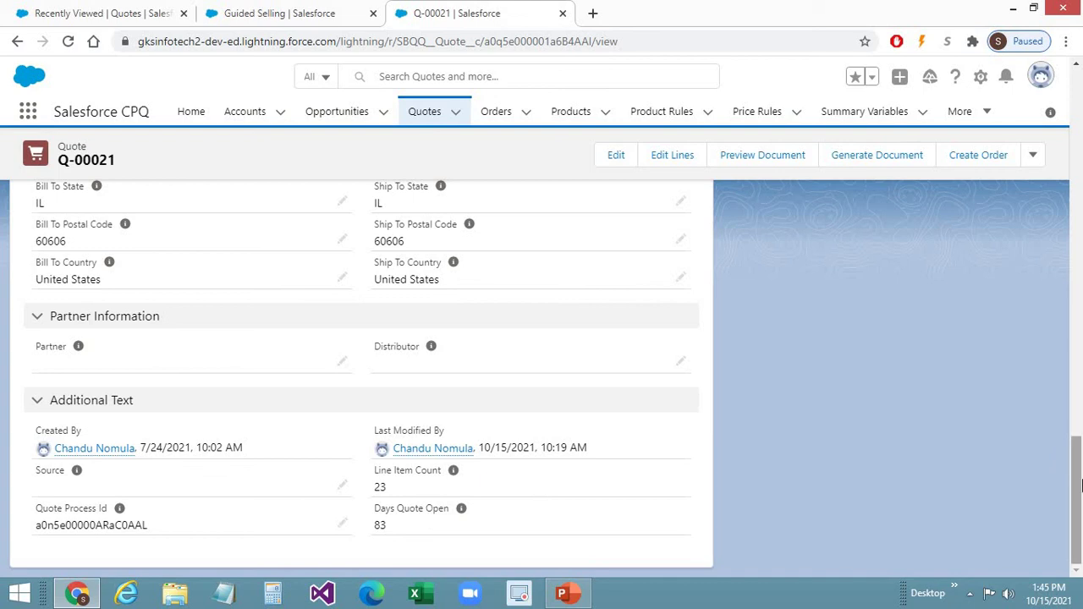
left_click_drag(1075, 499, 1079, 133)
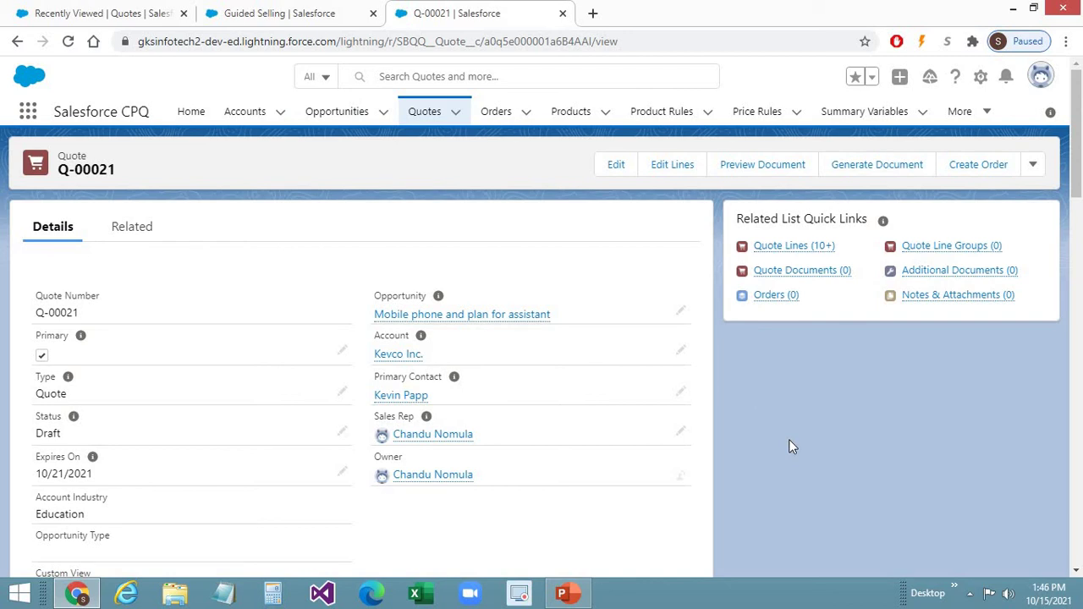
Add products to Q-00021 via Guided Selling, answering type Hardware and CPU i5, and get suggestions.
left_click(668, 176)
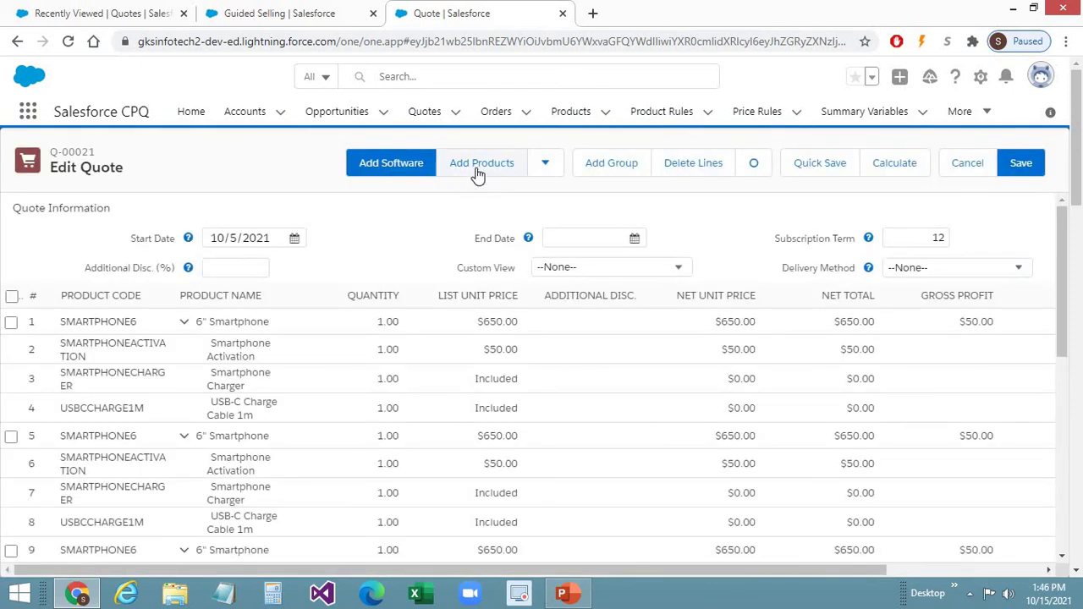
left_click(476, 172)
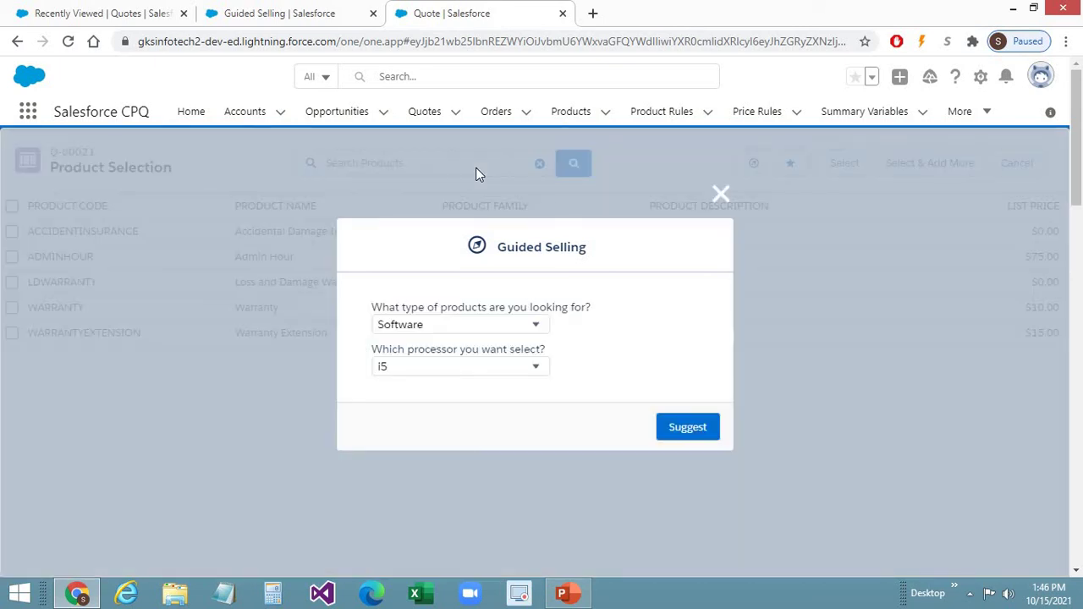
left_click(451, 327)
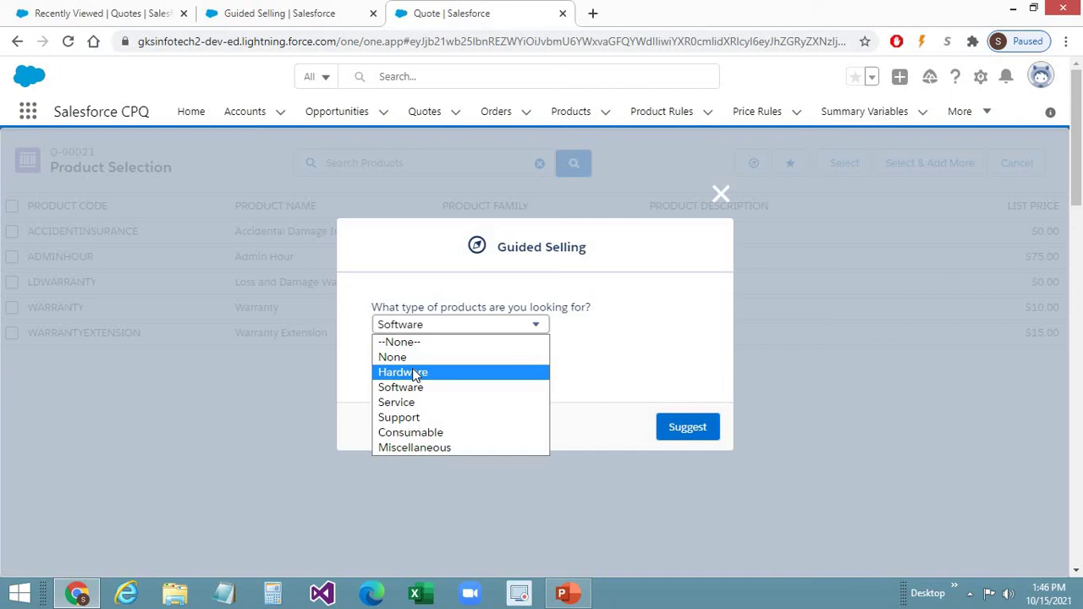
left_click(415, 374)
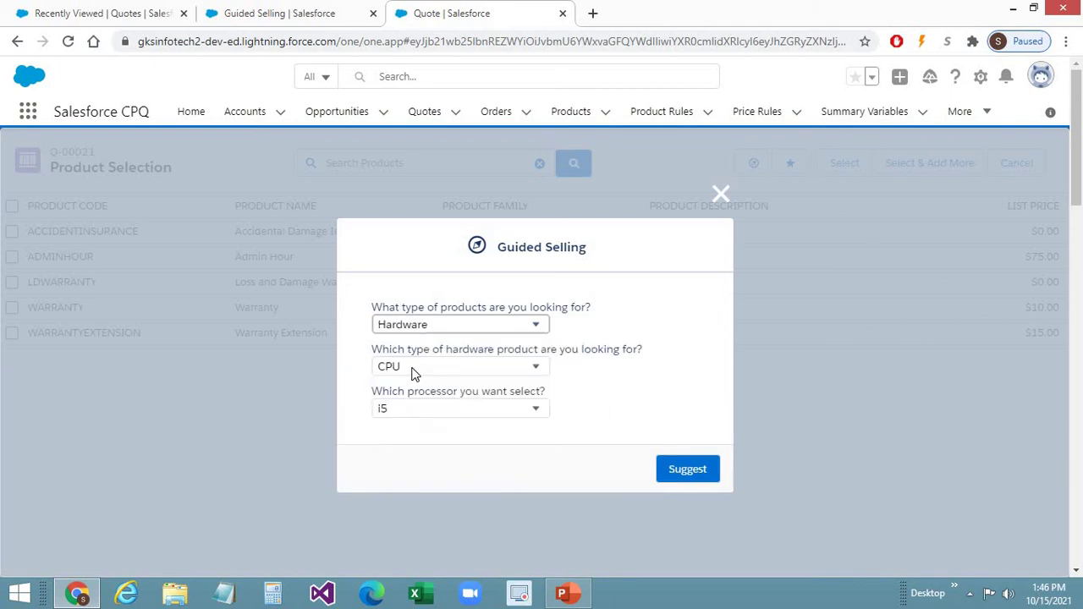
left_click(392, 408)
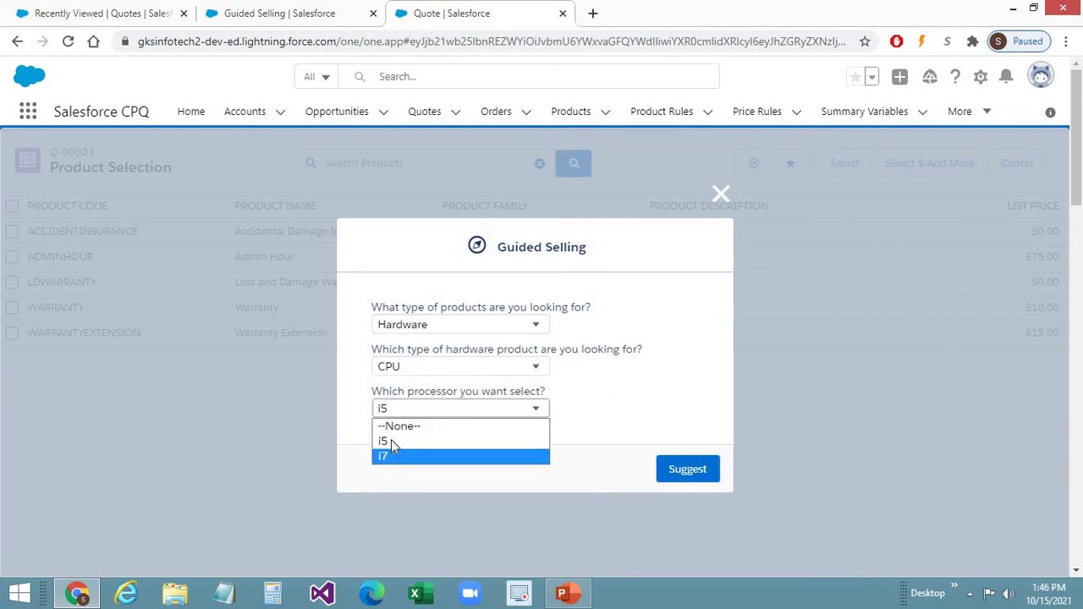
left_click(391, 438)
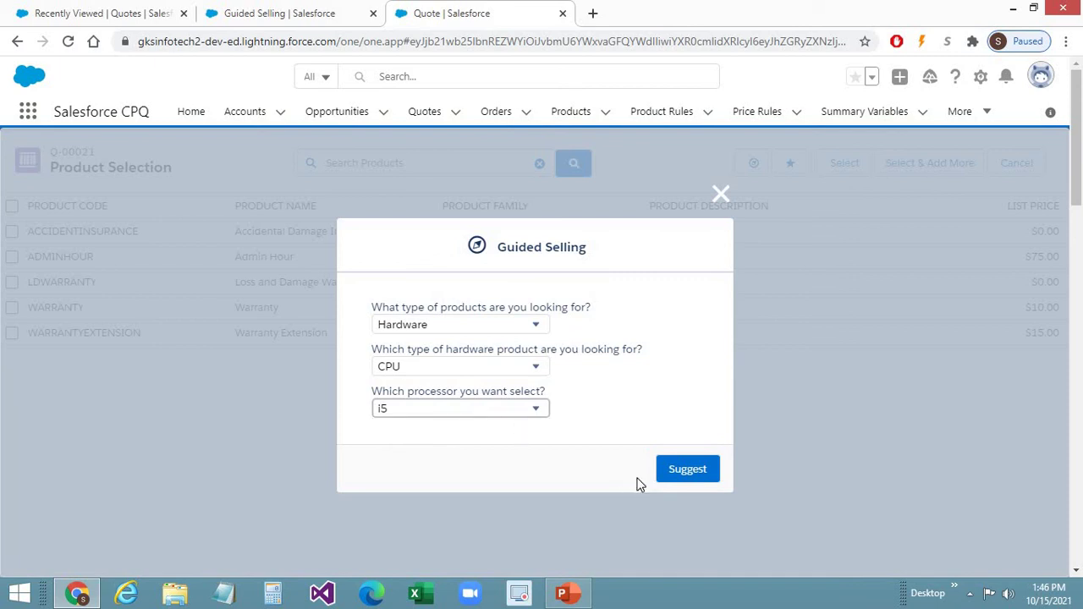
left_click(683, 474)
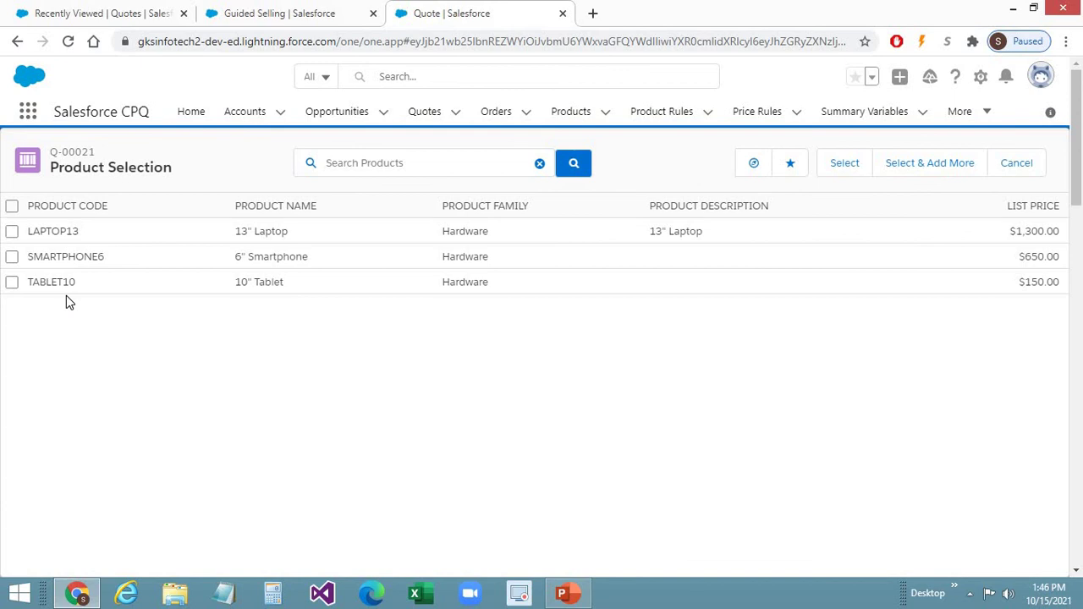
Reopen the Guided Selling prompt and try the Software and Service product types.
left_click(751, 166)
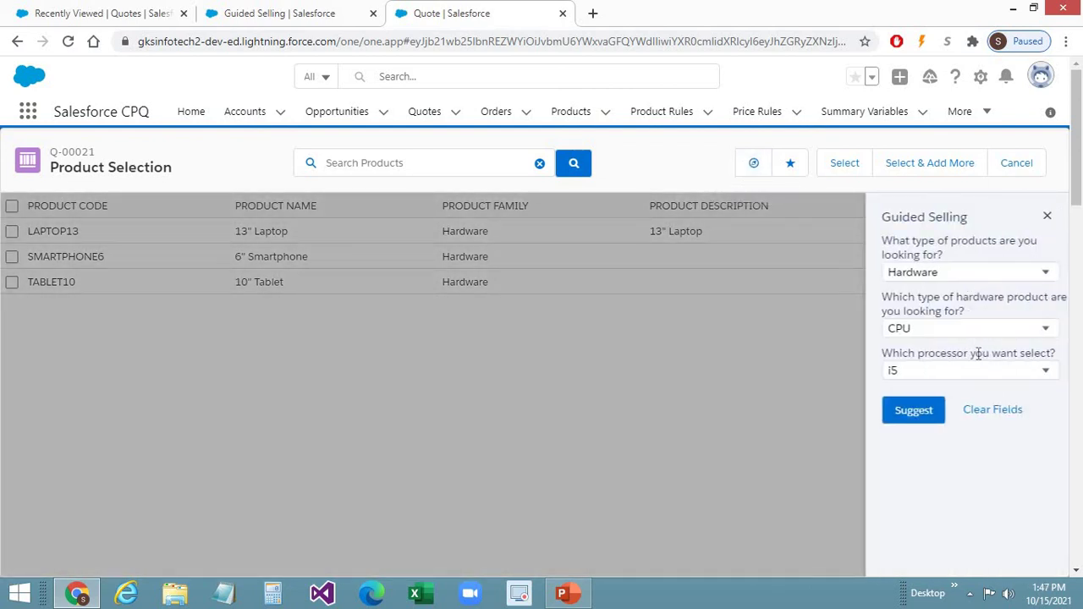
left_click(993, 272)
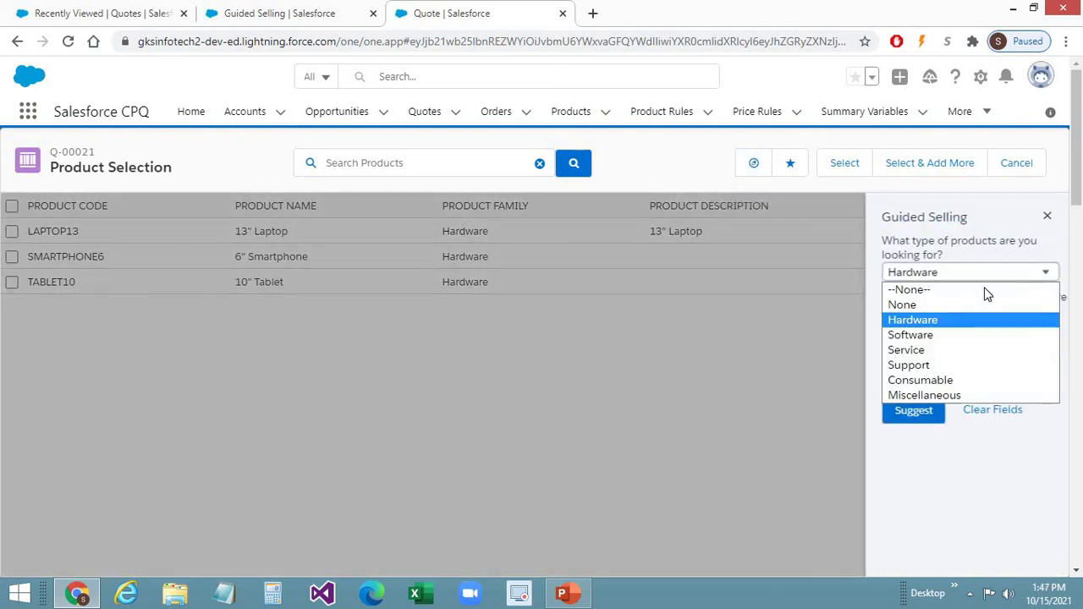
left_click(964, 335)
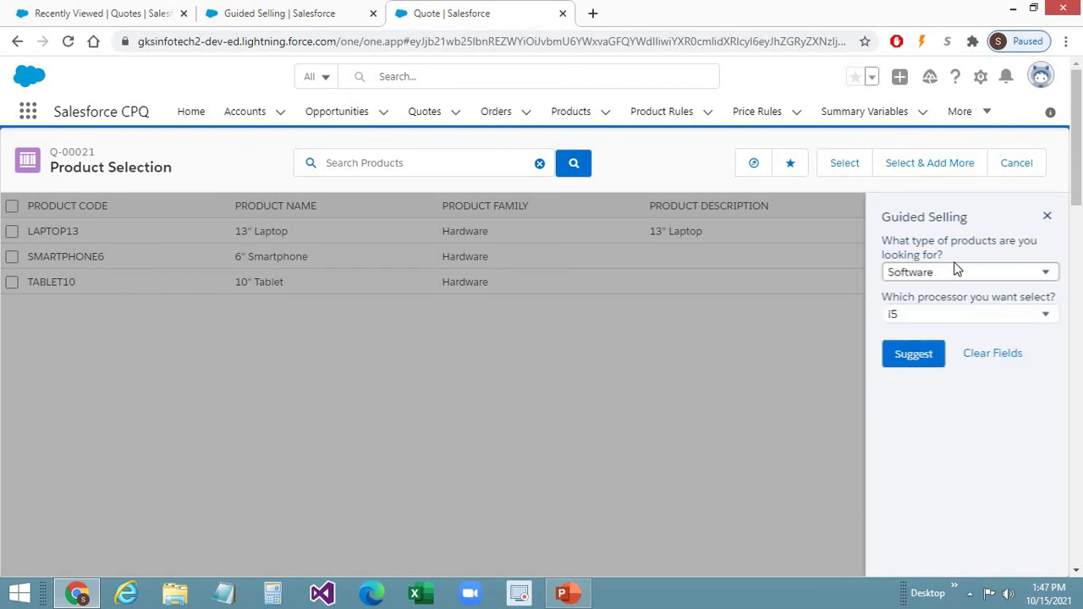
left_click(956, 276)
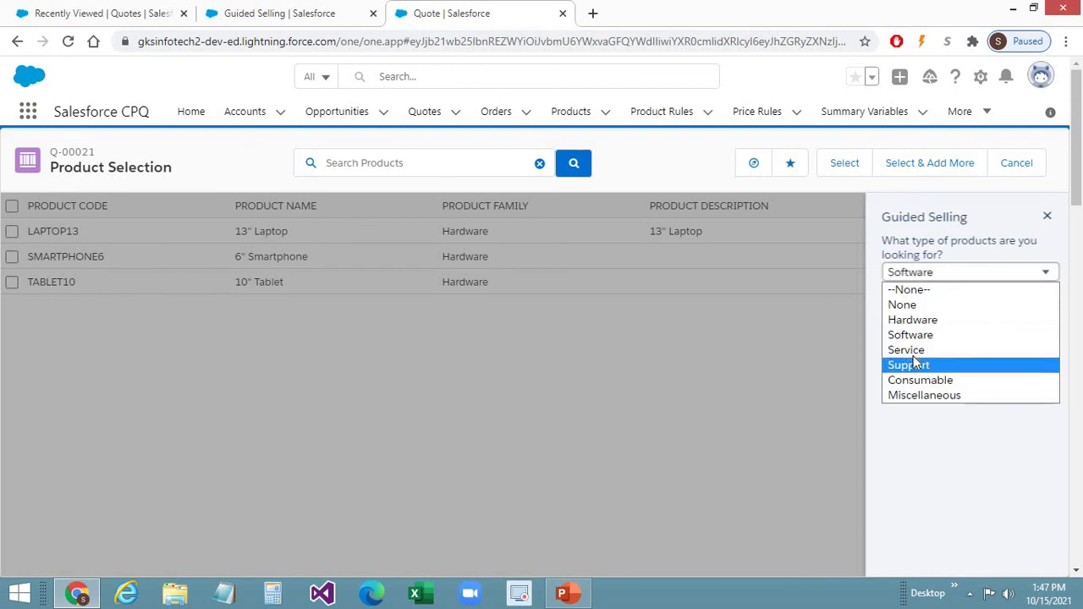
left_click(912, 350)
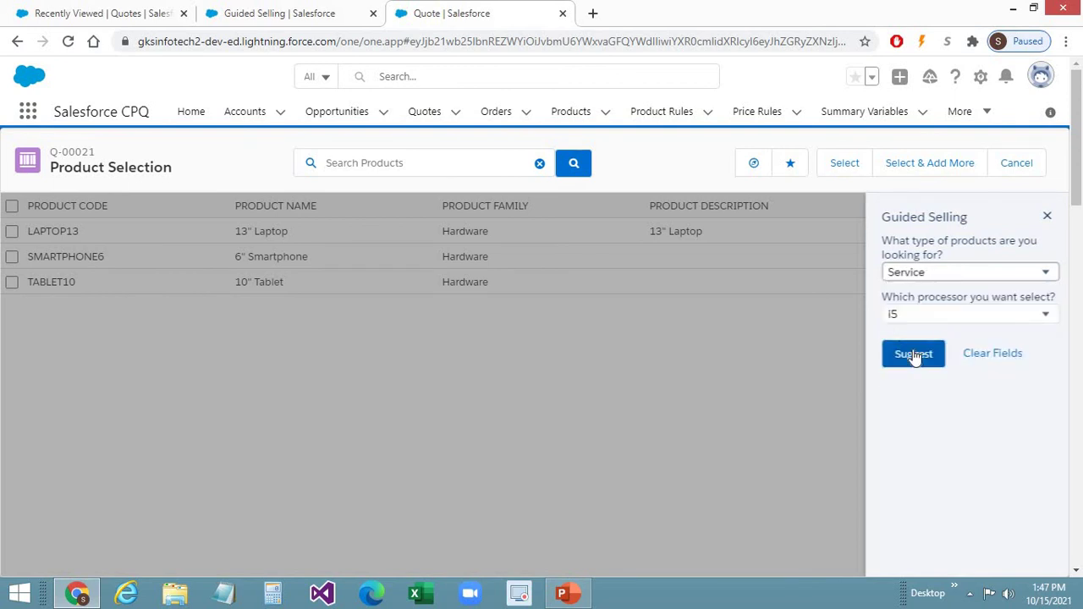
left_click(928, 279)
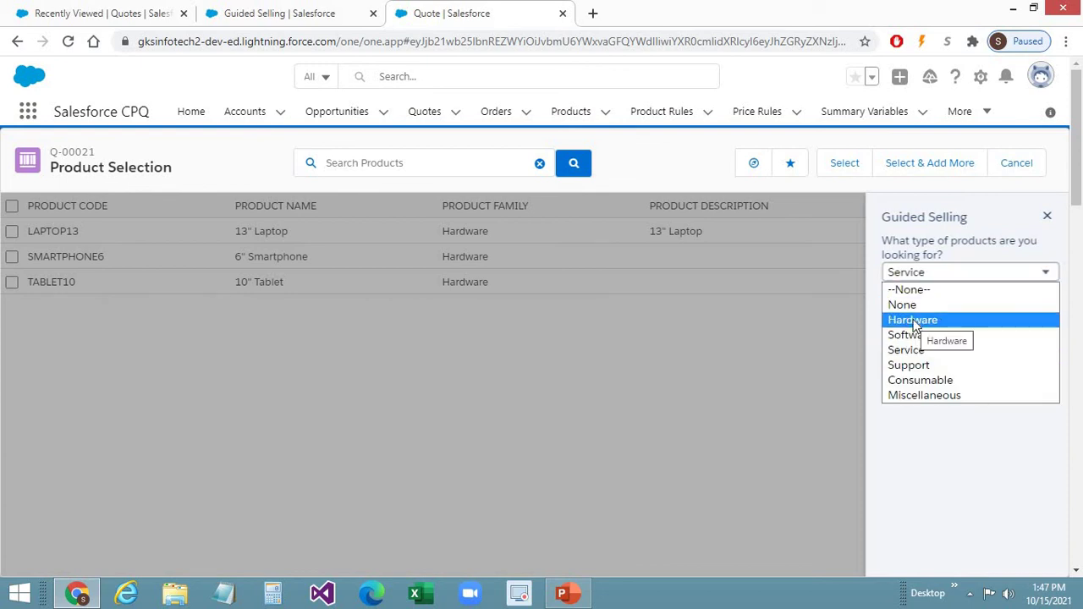
left_click(982, 474)
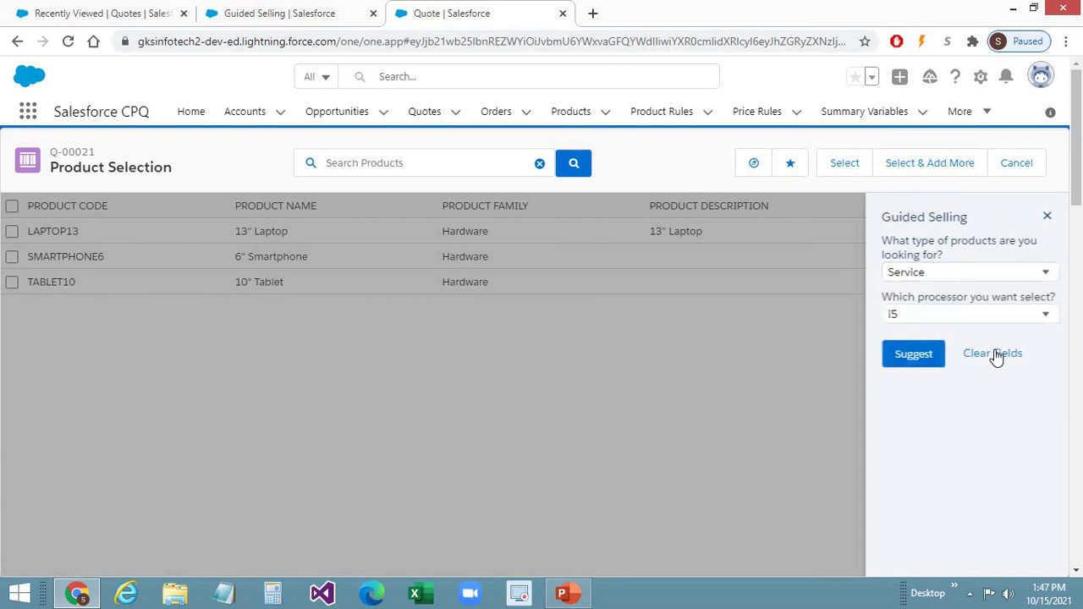
Clear the Guided Selling answers, then get suggestions for the Software product type.
left_click(996, 356)
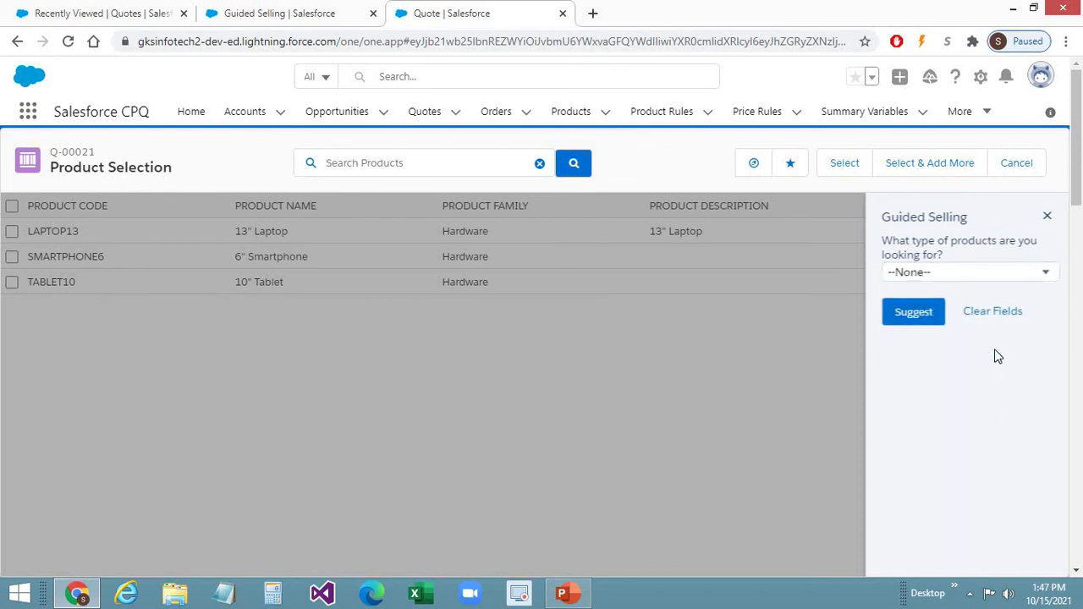
left_click(944, 270)
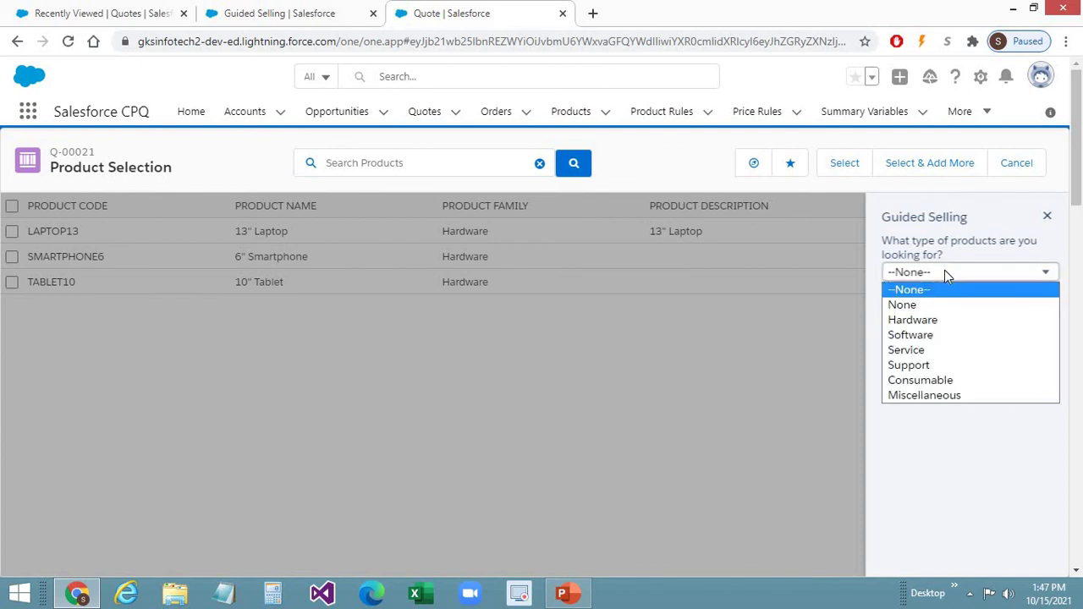
left_click(926, 337)
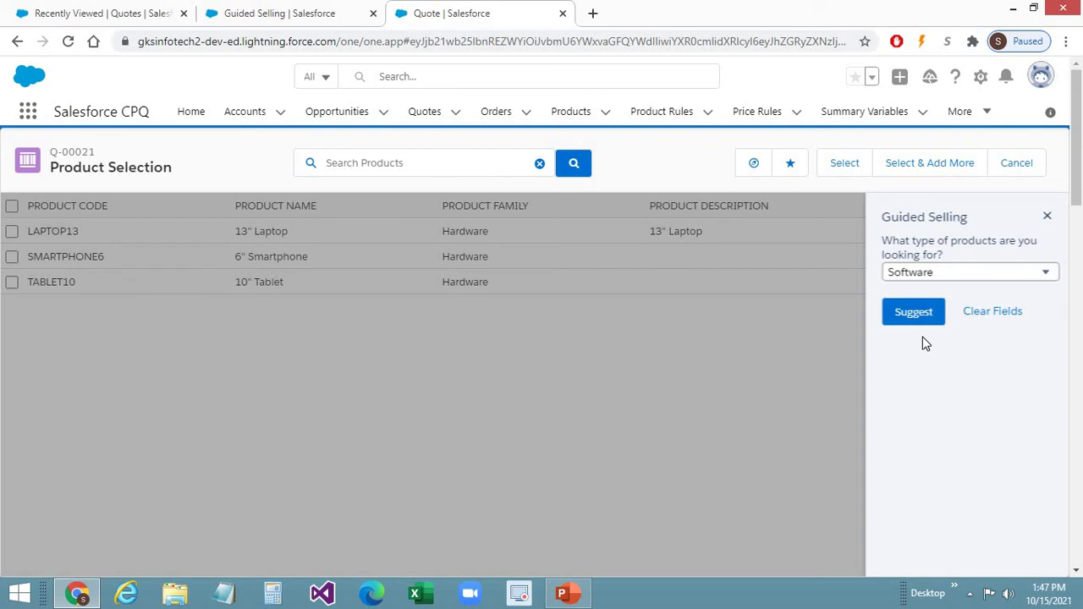
left_click(906, 318)
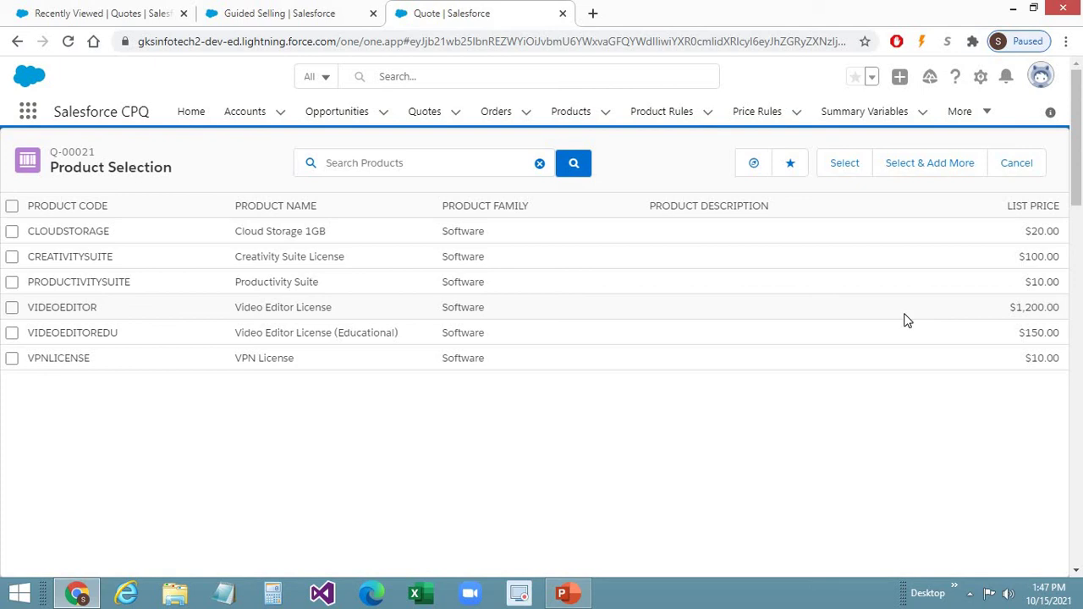
Get Guided Selling suggestions for Support products, then show PowerPoint slide 7, 'Please Subscribe To Salesforce Techbook'.
left_click(756, 175)
left_click(973, 273)
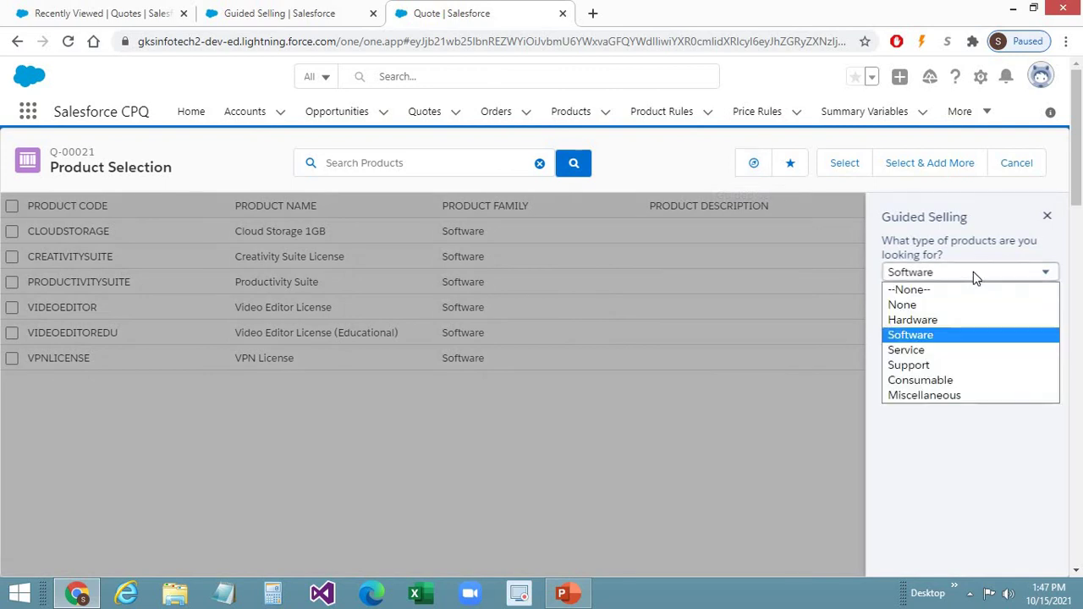
left_click(921, 365)
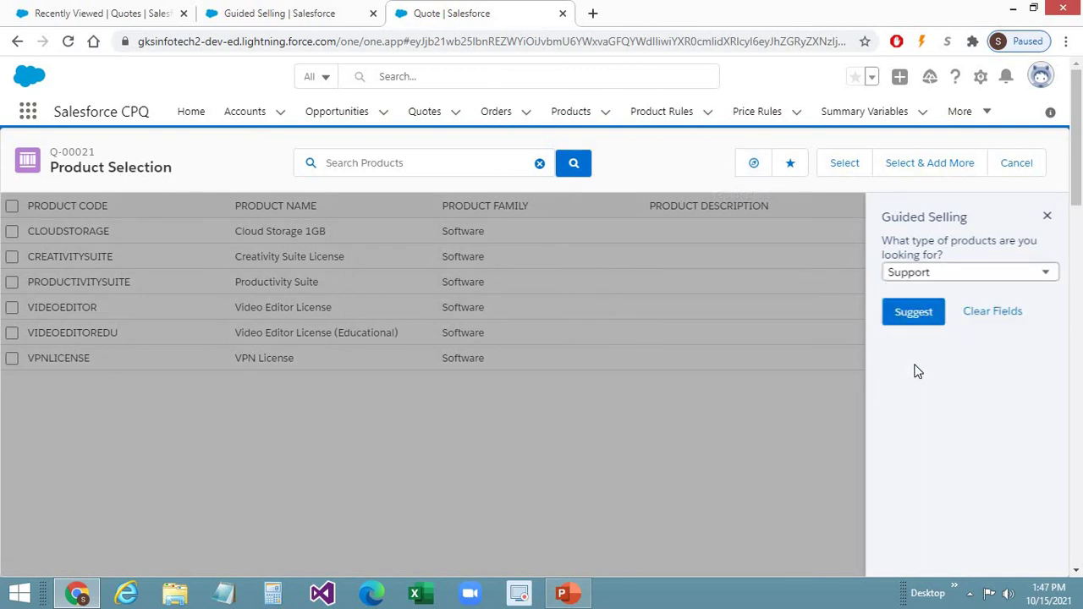
left_click(906, 328)
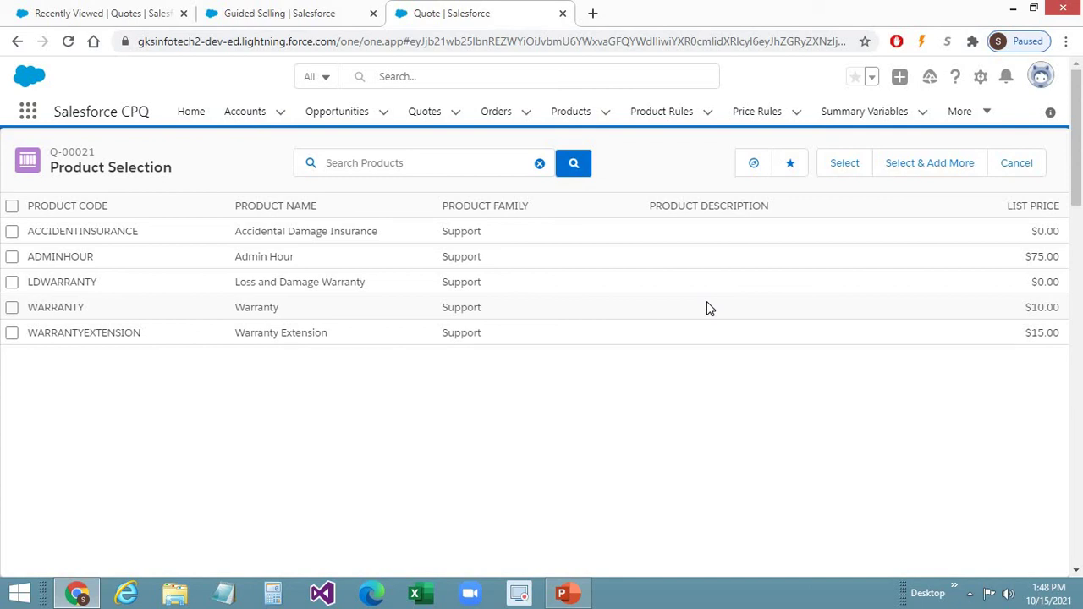
left_click(568, 595)
left_click(78, 495)
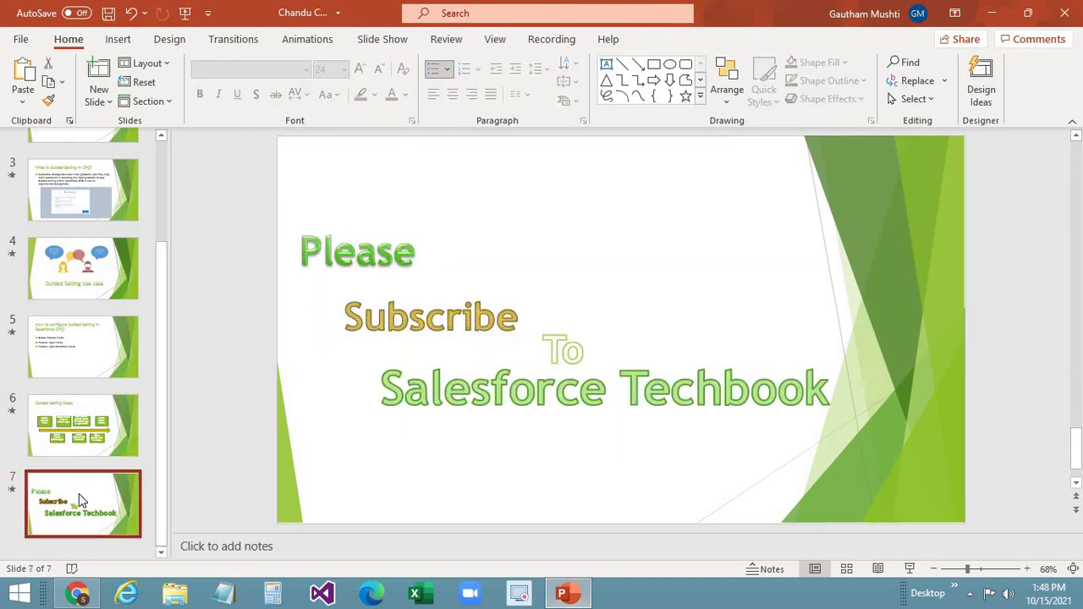